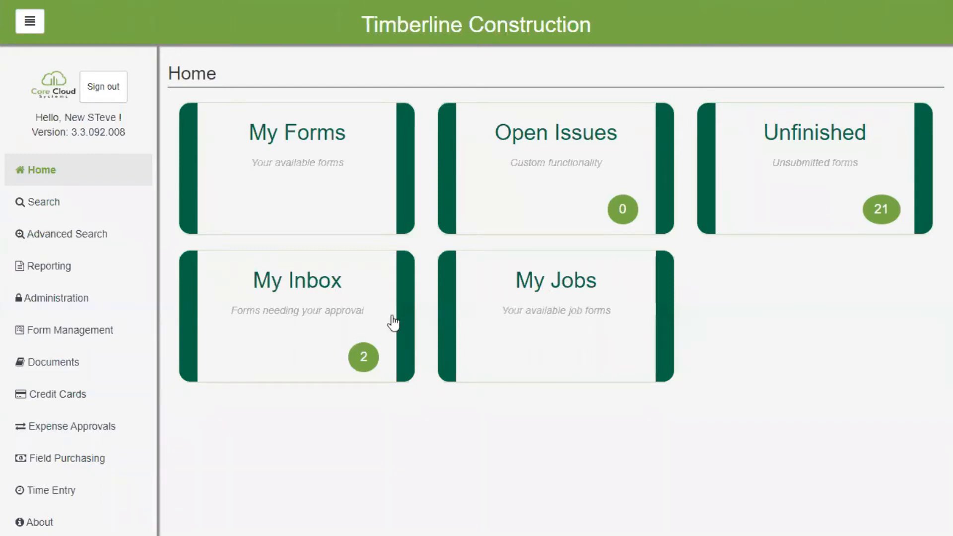
Step: Open a blank Field Purchase Order form for the Clackamas Office Park 4 job from My Jobs
click(539, 357)
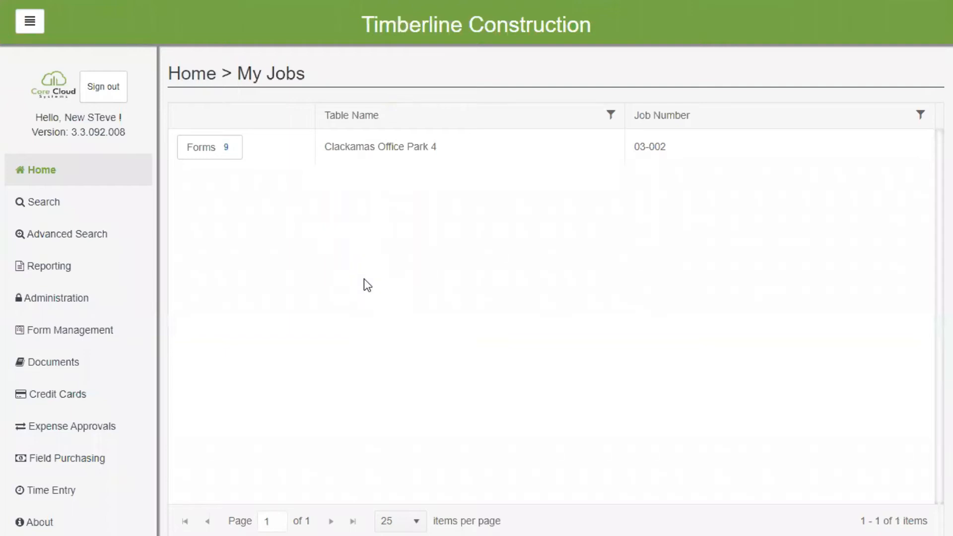
click(205, 154)
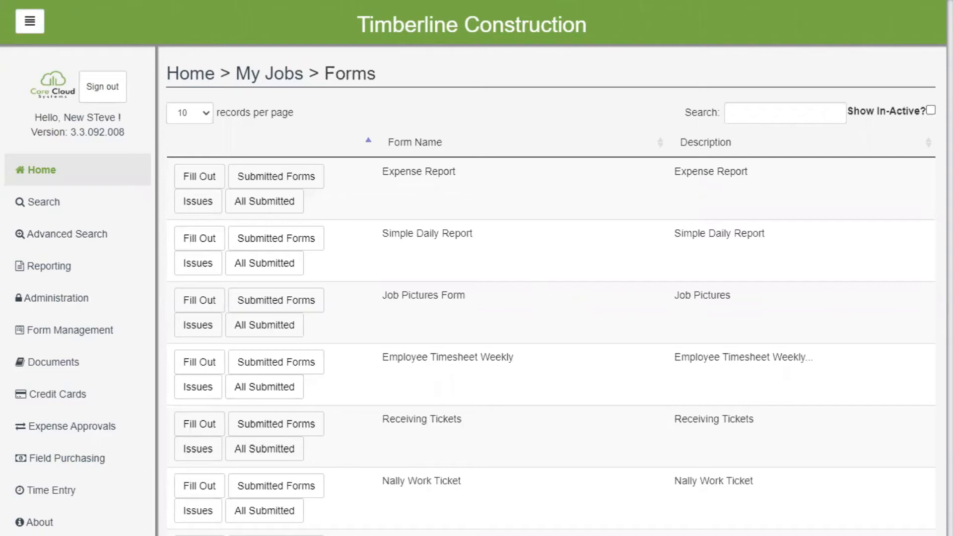
scroll(549, 493, down, 2)
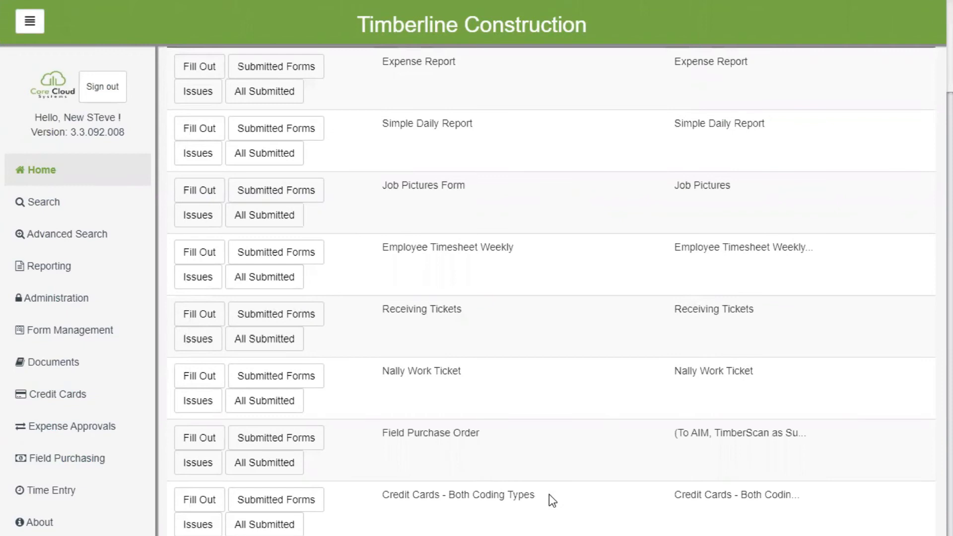
scroll(549, 494, up, 2)
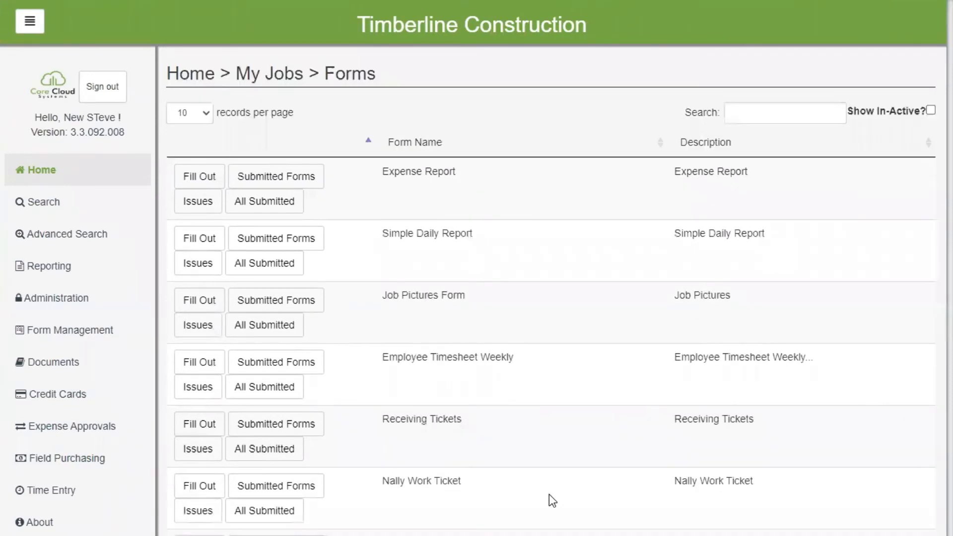
scroll(550, 493, down, 2)
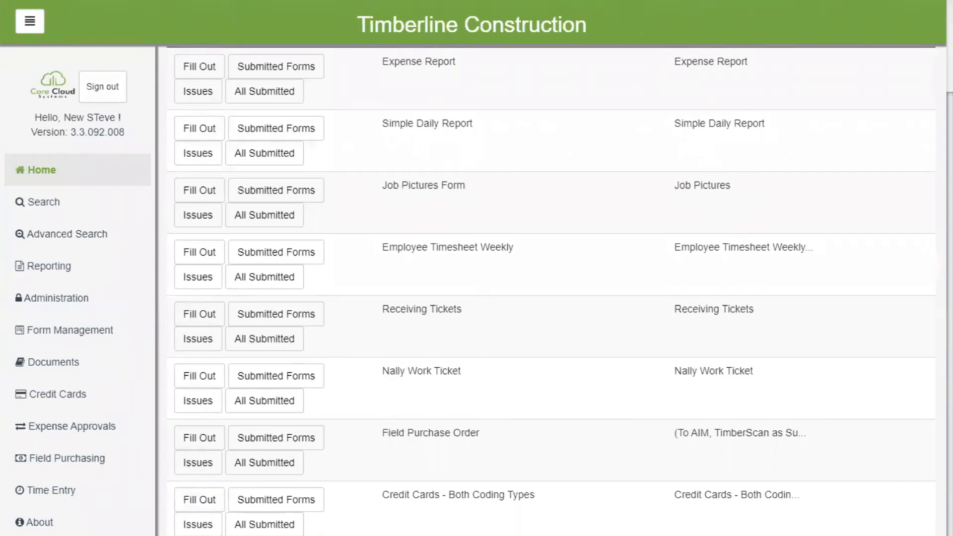
click(127, 533)
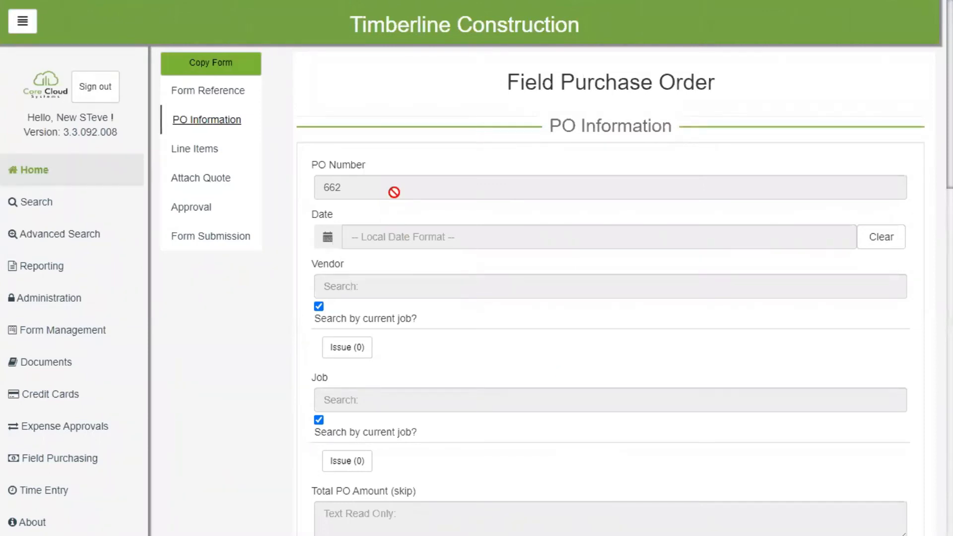
Step: Set the purchase order date to 06/10/2020 and choose 103 | Ace Drywall as the vendor
click(666, 231)
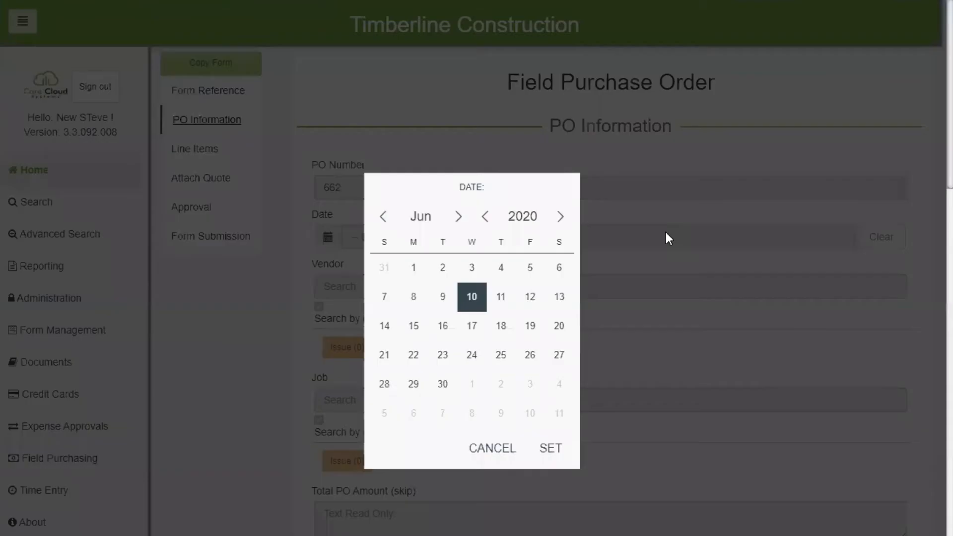
click(559, 449)
click(379, 289)
text(ace)
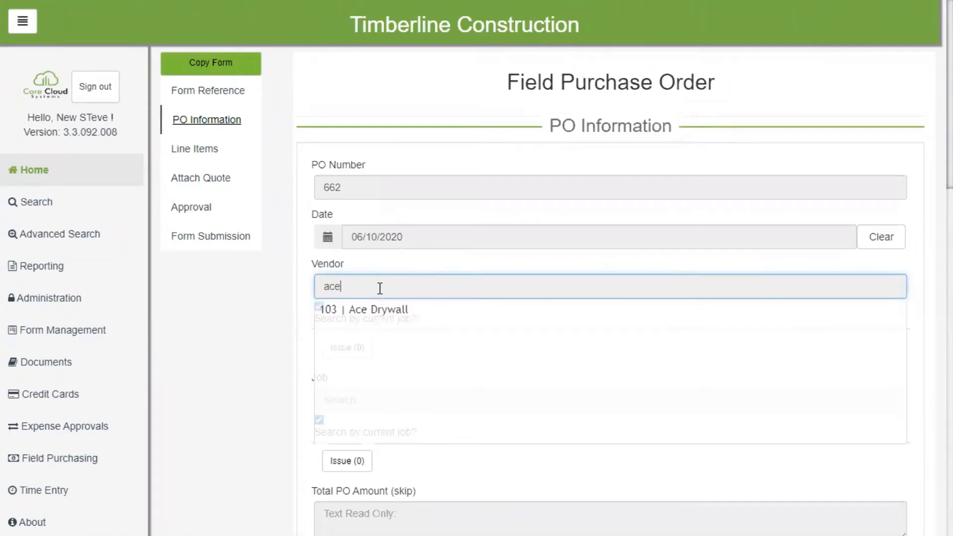
click(380, 309)
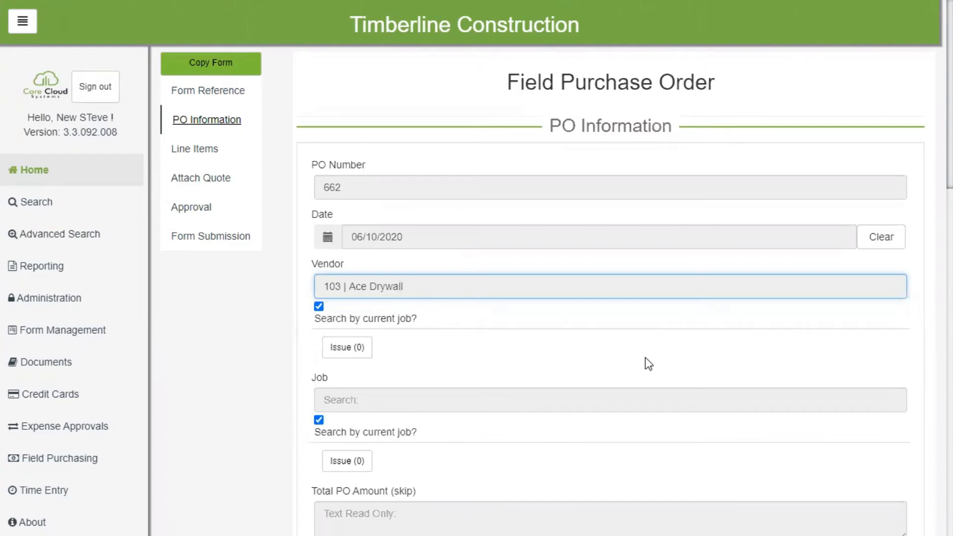
Step: Assign the purchase order to the job Clackamas Office Park 4 | 03-002
click(387, 405)
text(c)
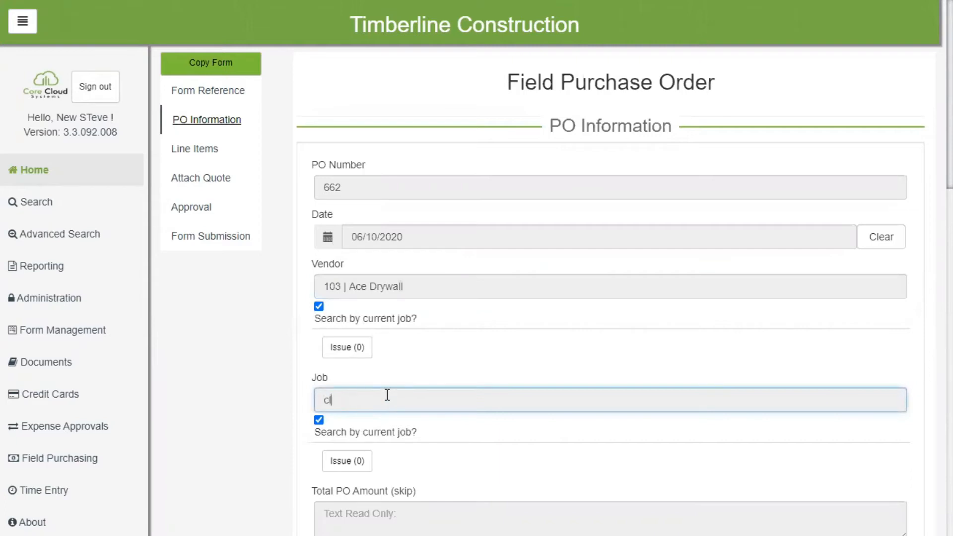
text(l)
click(397, 422)
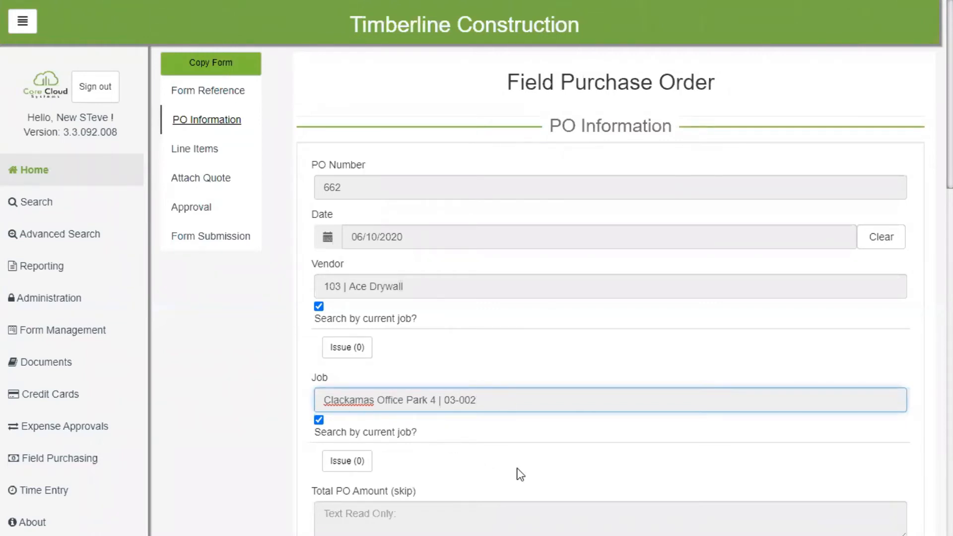
Step: Enter the requester's first name under Requested By and "Material for Shower" as the PO description
scroll(523, 458, down, 5)
scroll(521, 457, up, 5)
scroll(380, 526, down, 5)
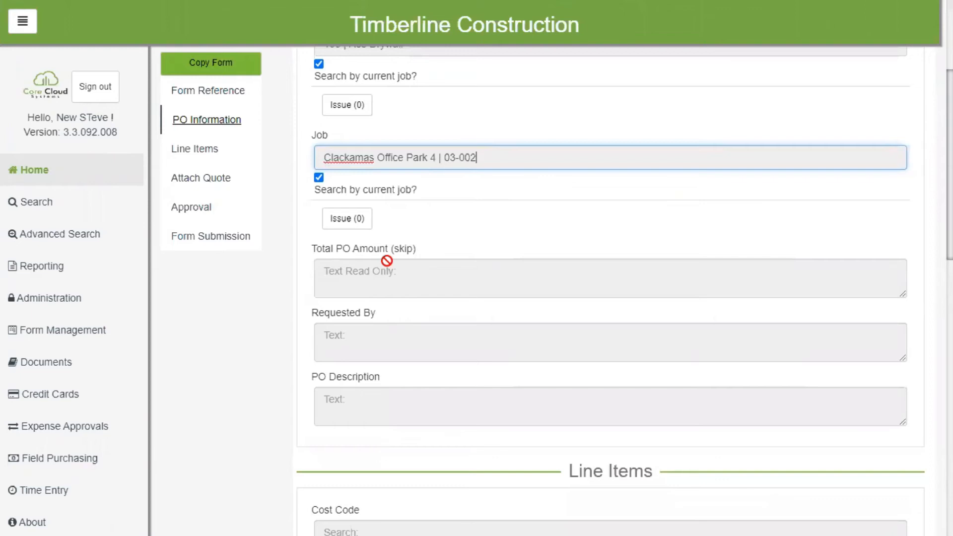
click(348, 339)
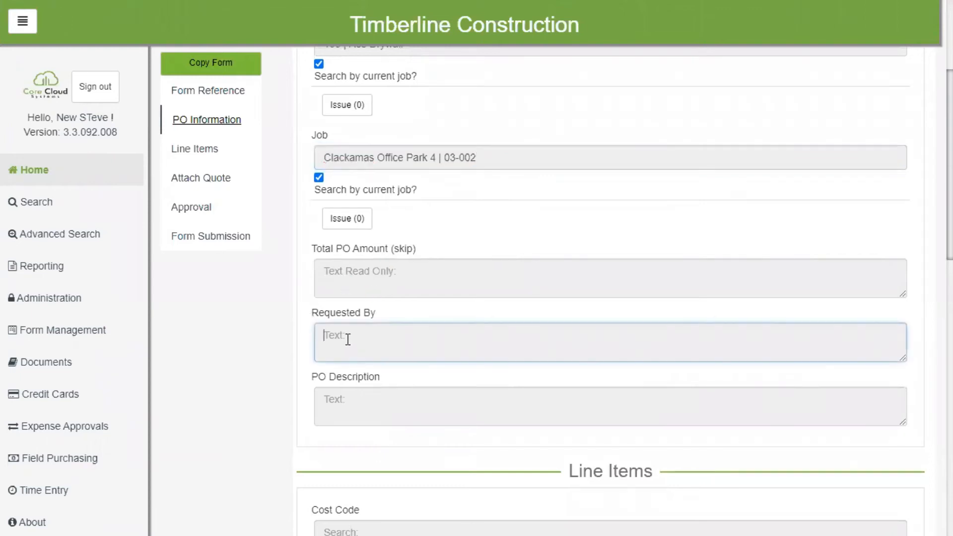
text(Steve)
click(313, 410)
text(Materia)
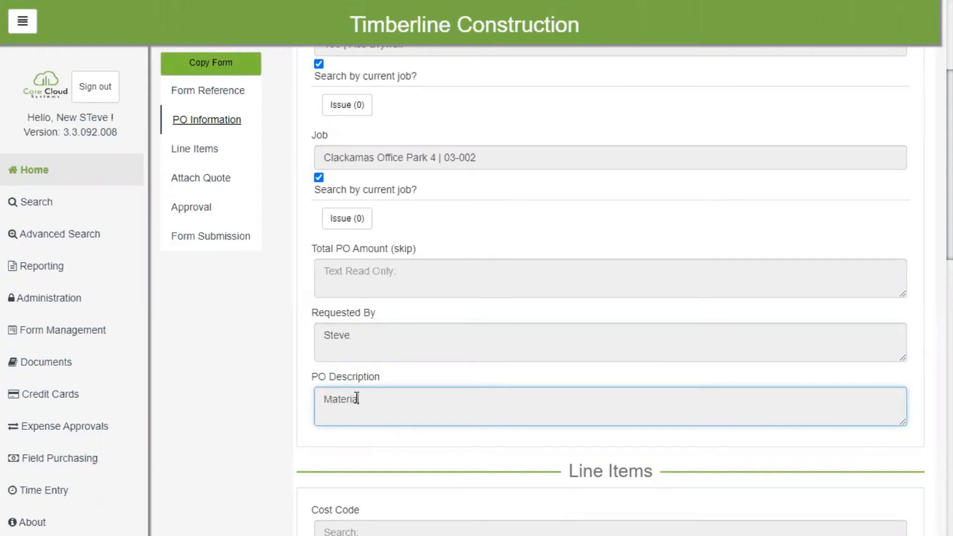
text(l for Shower)
Step: Search the cost codes for "sh" and assign 3-345 | Concrete Finishing to the first line item
scroll(444, 477, down, 2)
scroll(444, 478, down, 2)
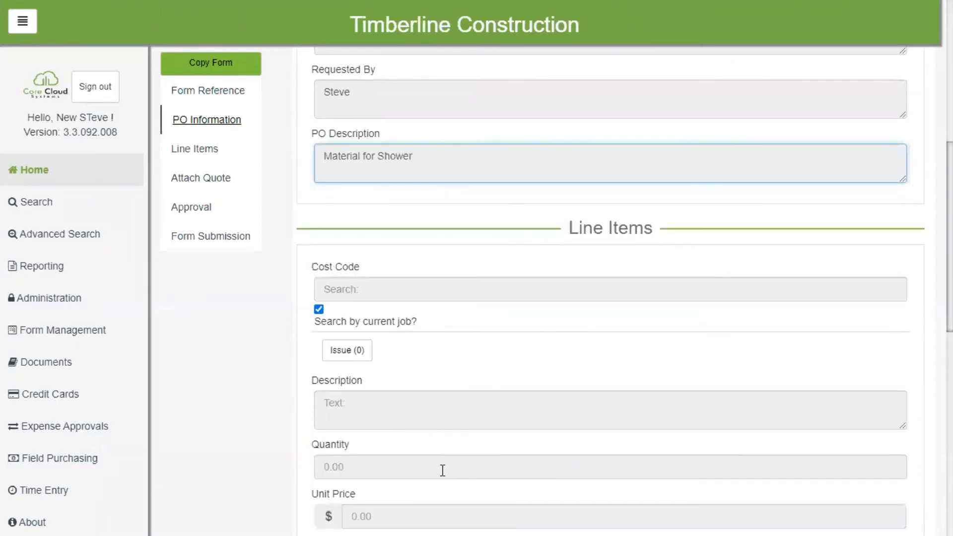
click(350, 288)
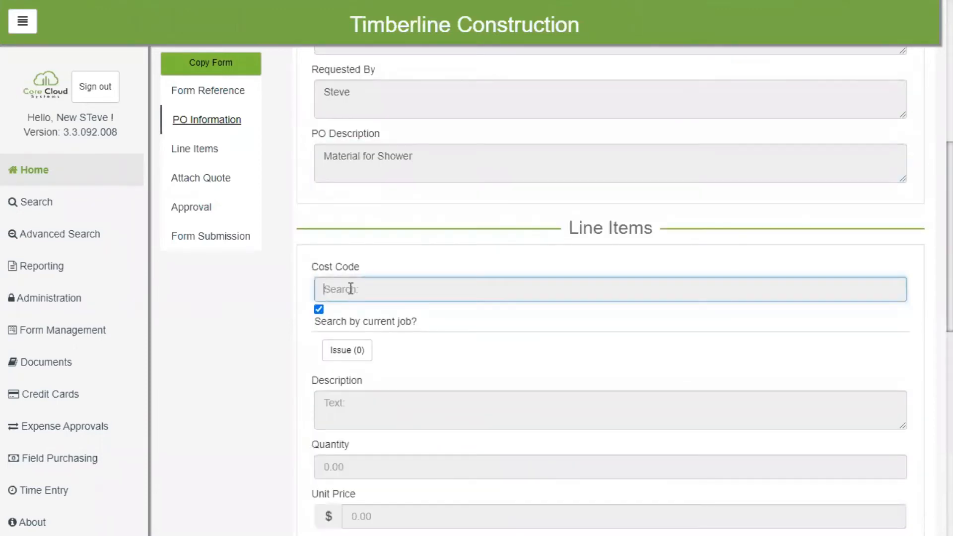
text(sh)
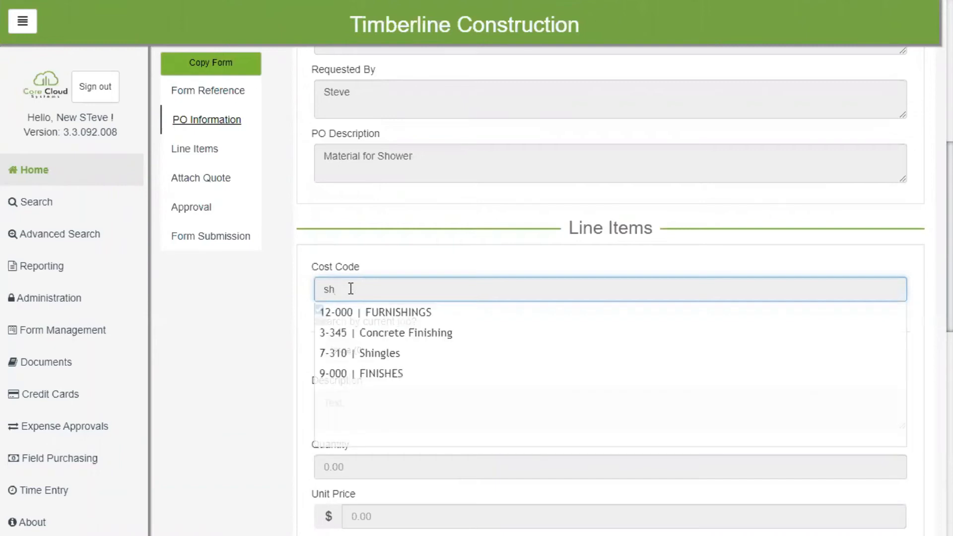
click(400, 339)
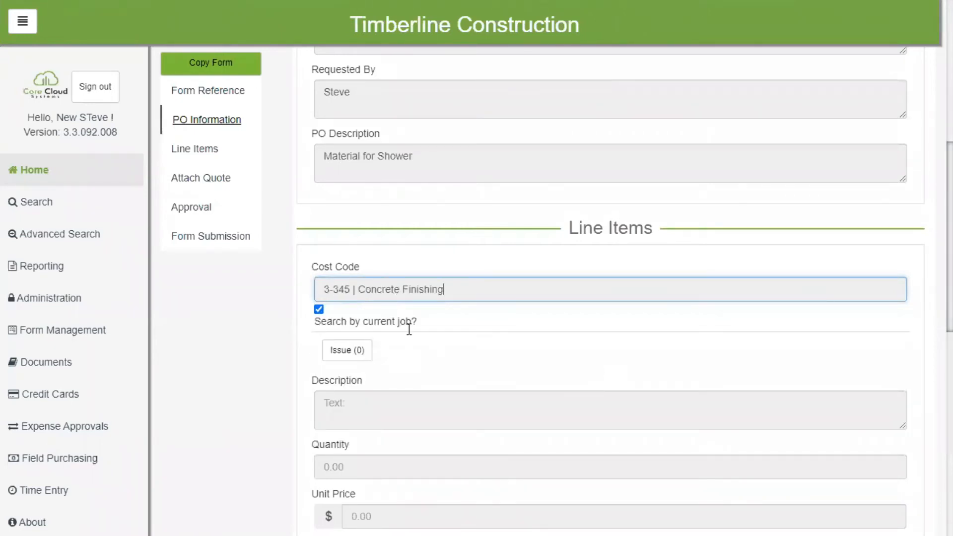
scroll(419, 297, up, 5)
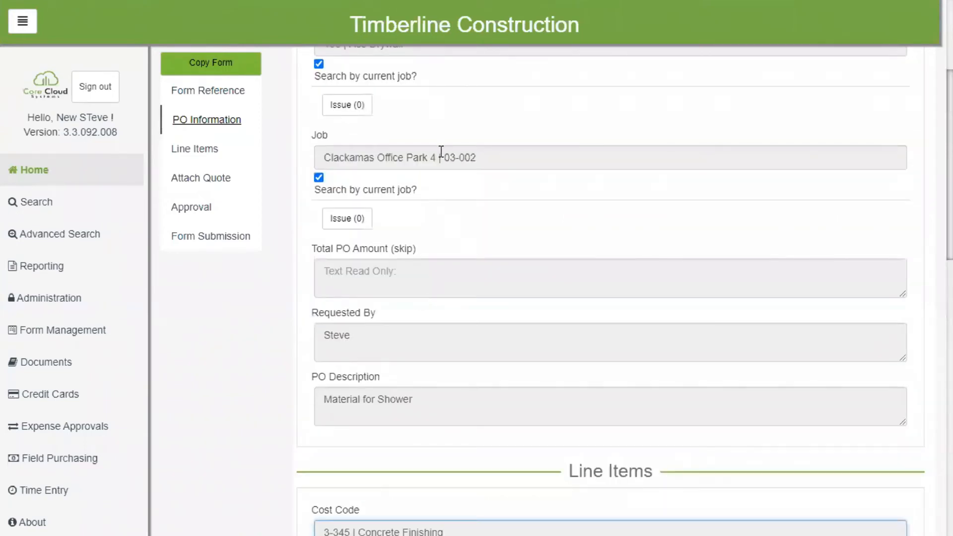
scroll(449, 526, down, 5)
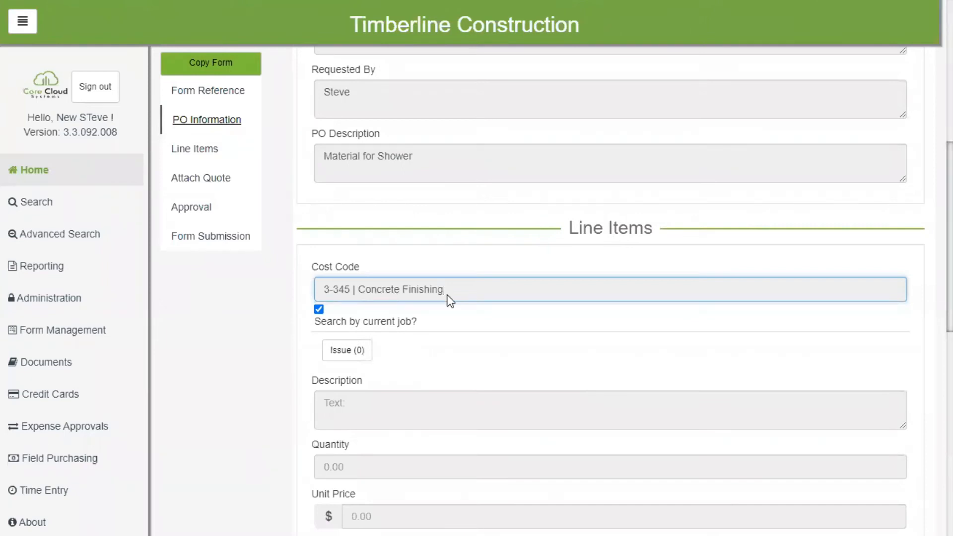
Step: Describe the first line item as "grout" with a quantity of 10 and a unit price of $25
click(349, 403)
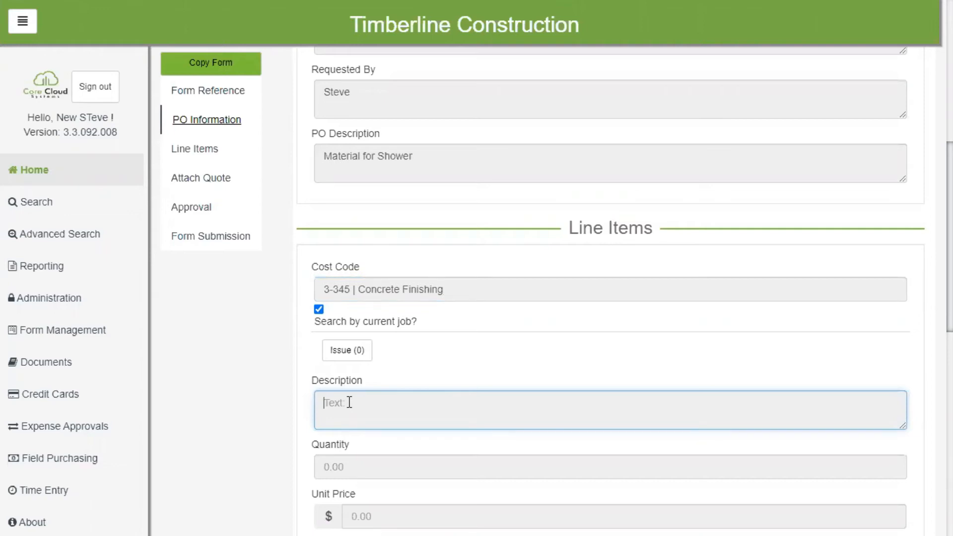
text(grout)
key(Tab)
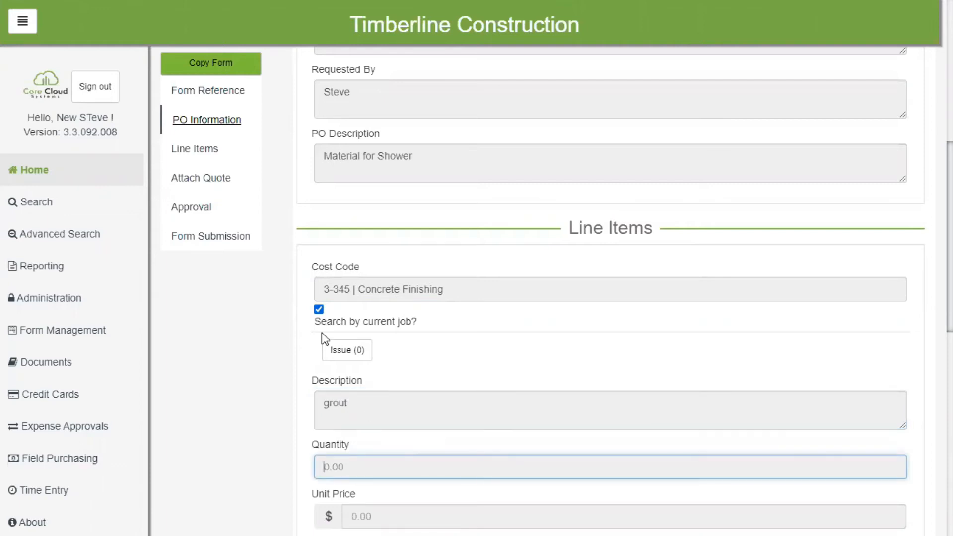
text(10)
key(Tab)
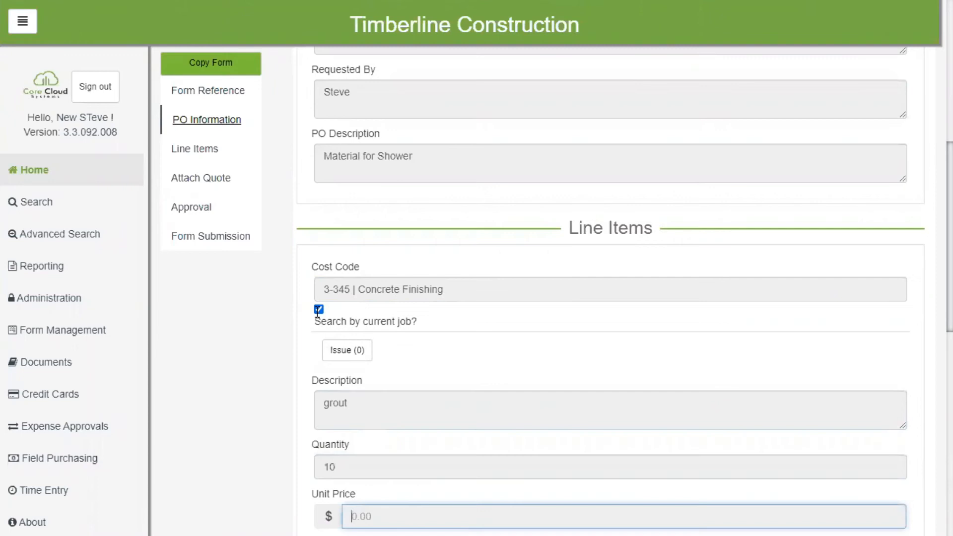
text(25)
key(Tab)
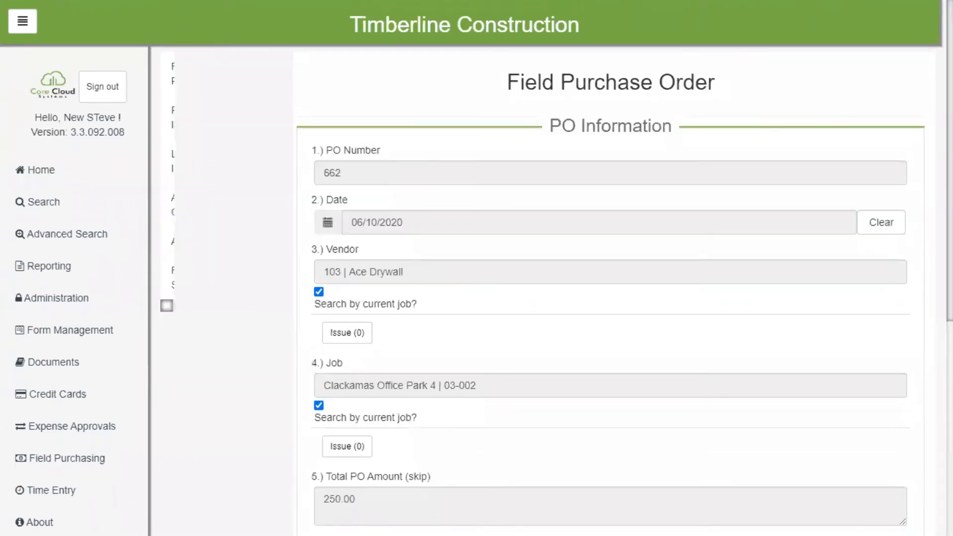
Step: Add a second line item and assign it the cost code 10-350 | Flagpoles
scroll(611, 298, up, 1)
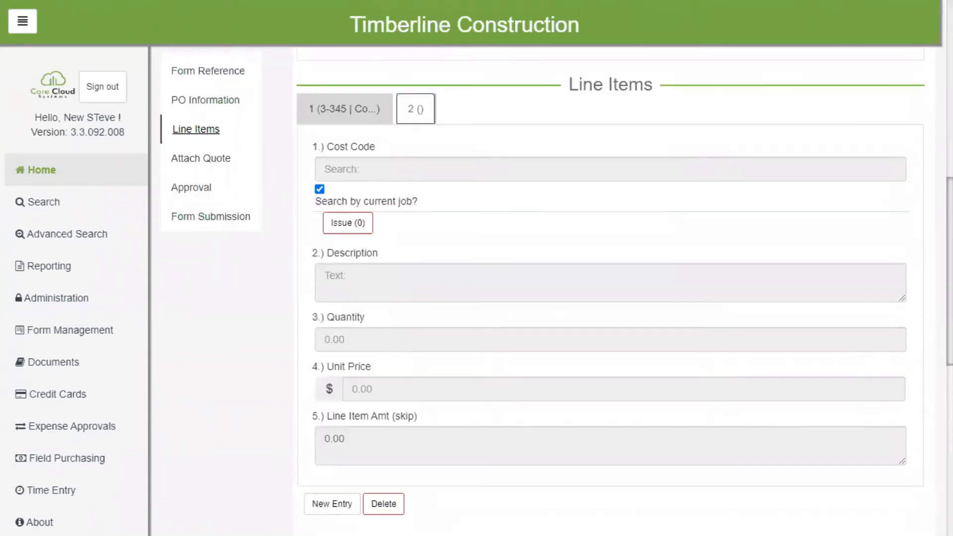
click(400, 176)
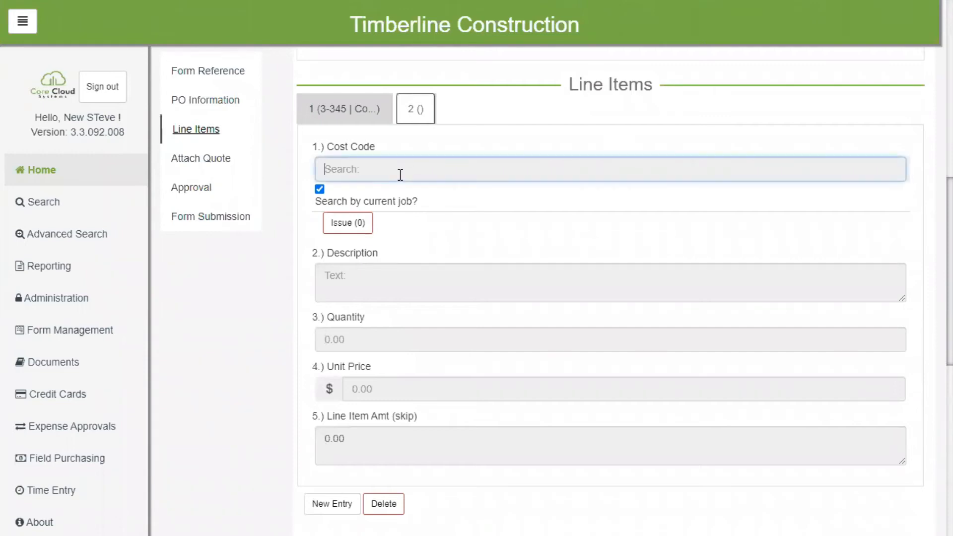
text(fl)
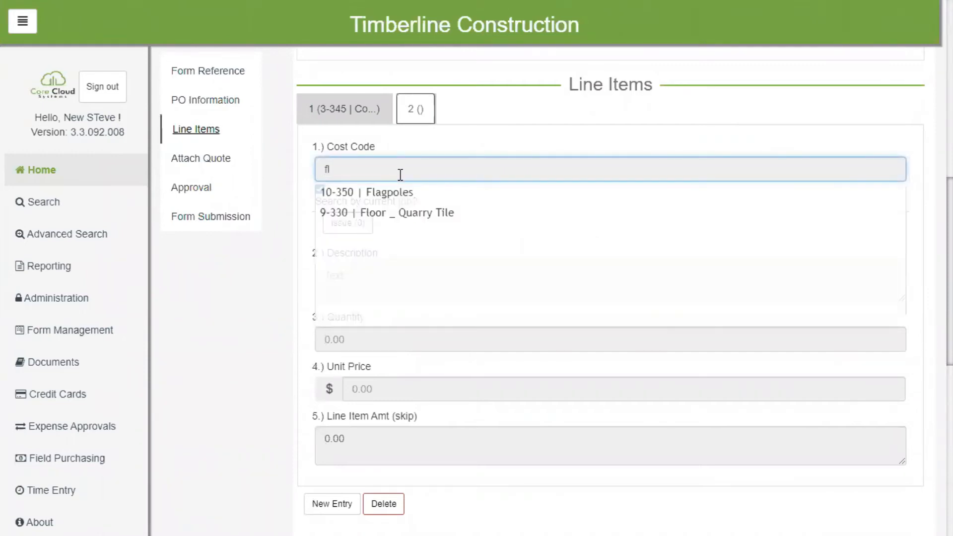
click(406, 191)
Step: Describe the second line item as "other" with a quantity of 1 and a unit price of $250
click(387, 276)
text(other)
key(Tab)
text(1)
key(Tab)
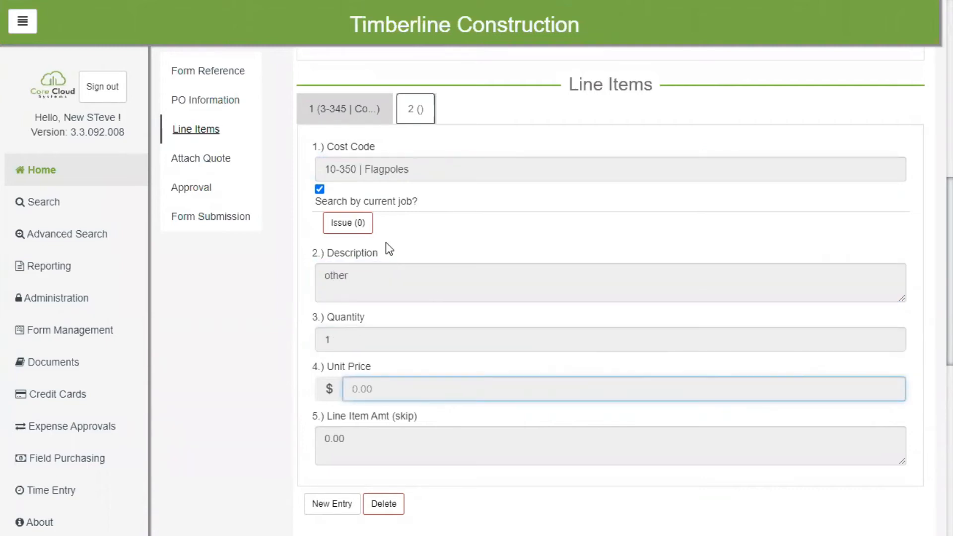
text(250)
key(Tab)
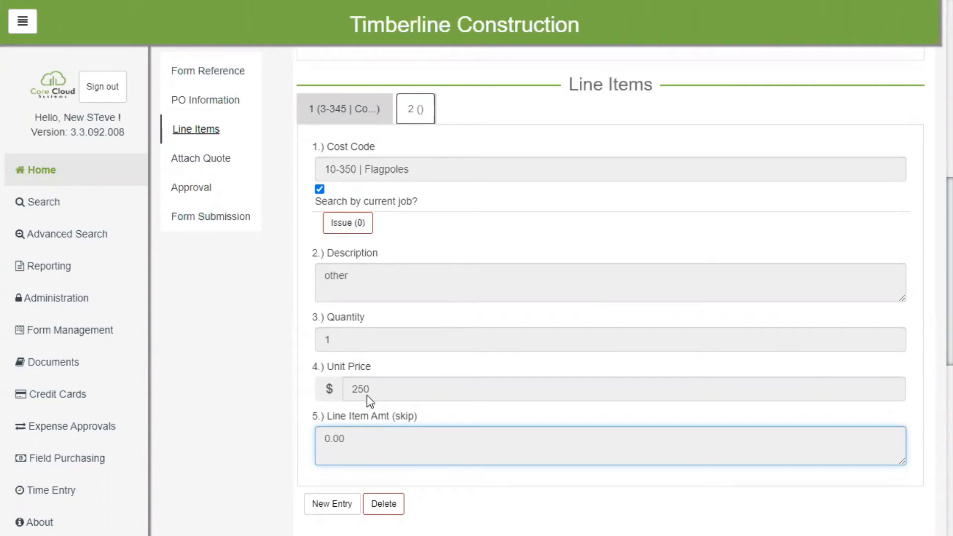
Step: Route the purchase order for approval to the signed-in user's own account, choosing Users as the route slip type
scroll(403, 366, down, 9)
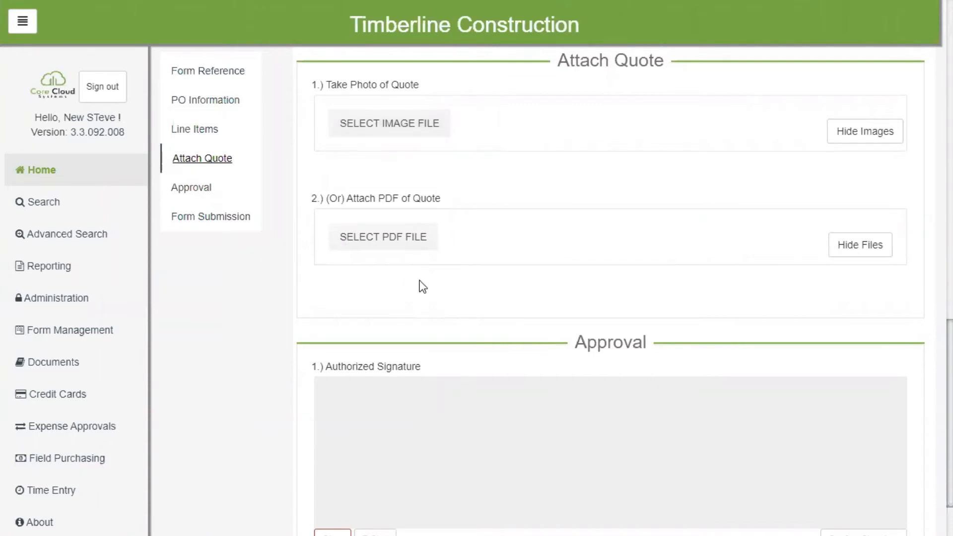
scroll(420, 297, down, 5)
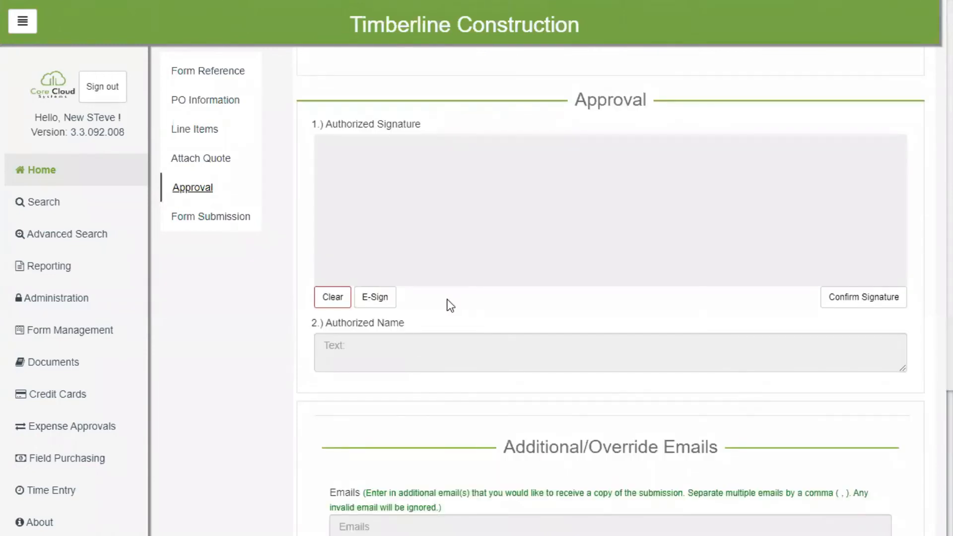
scroll(450, 303, up, 5)
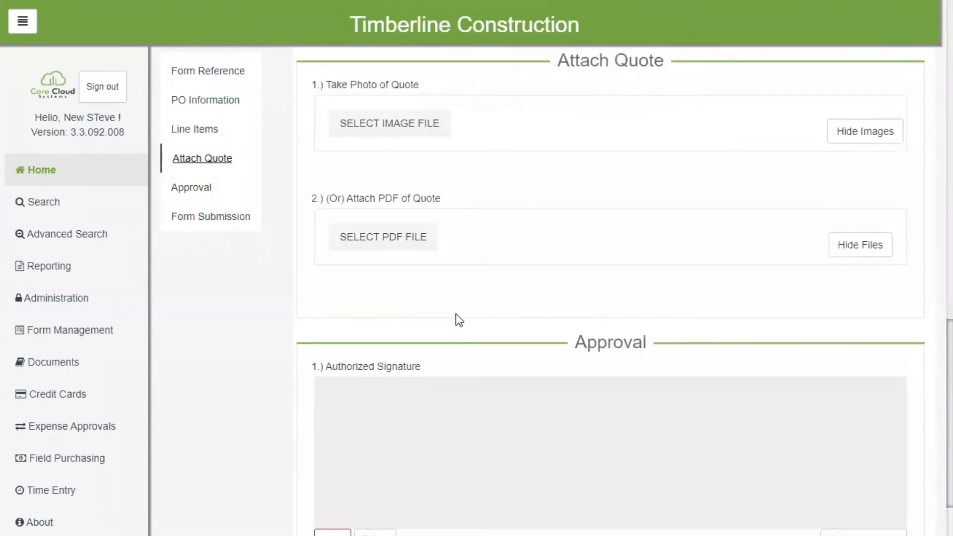
scroll(468, 360, down, 5)
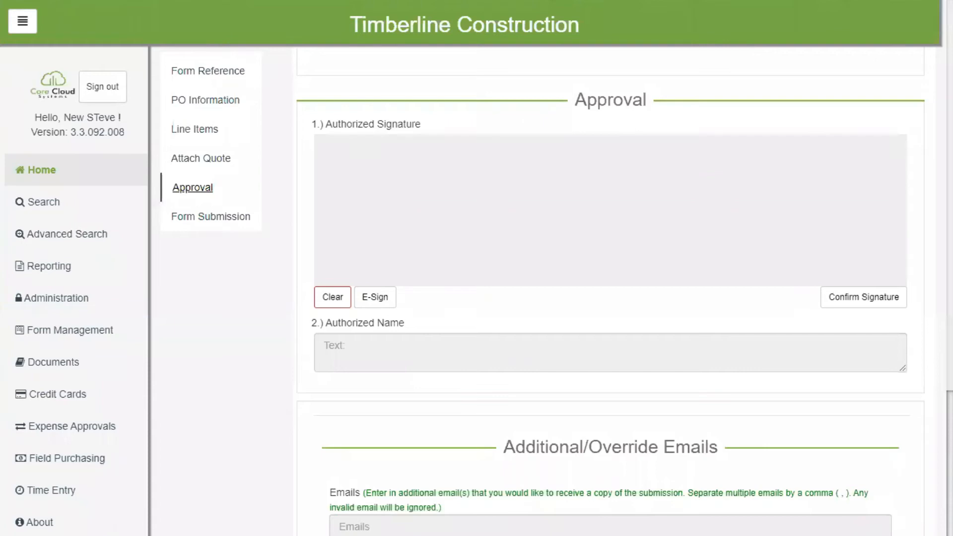
scroll(468, 357, down, 4)
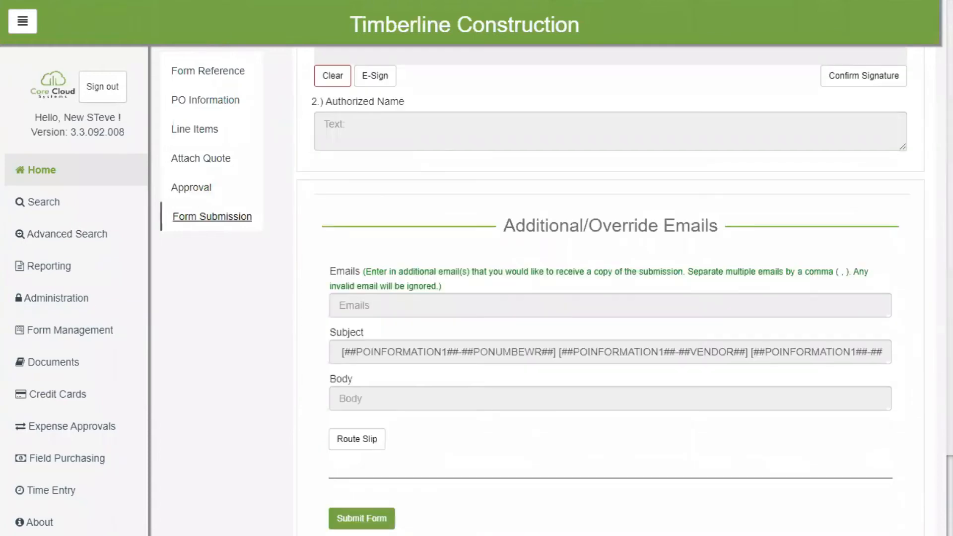
click(356, 439)
click(416, 393)
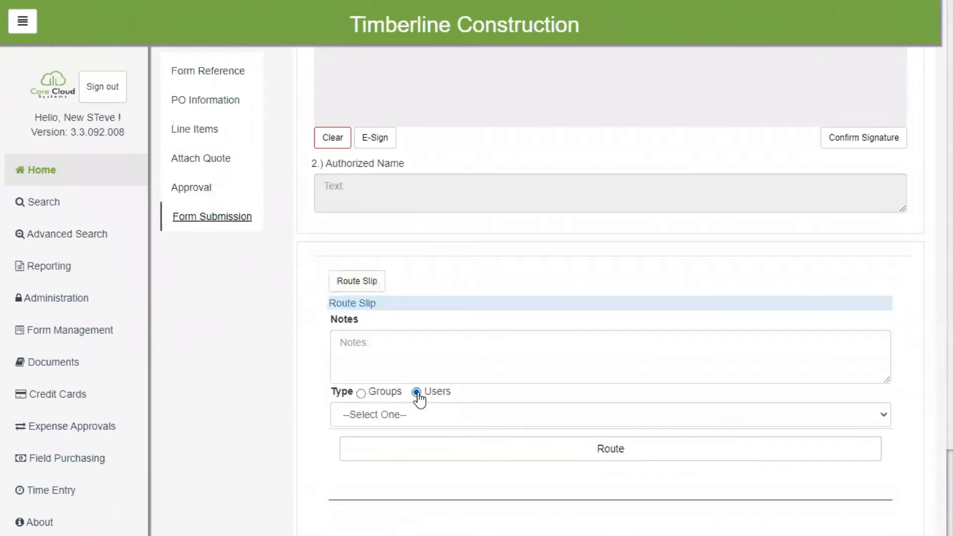
click(511, 423)
scroll(446, 293, down, 1)
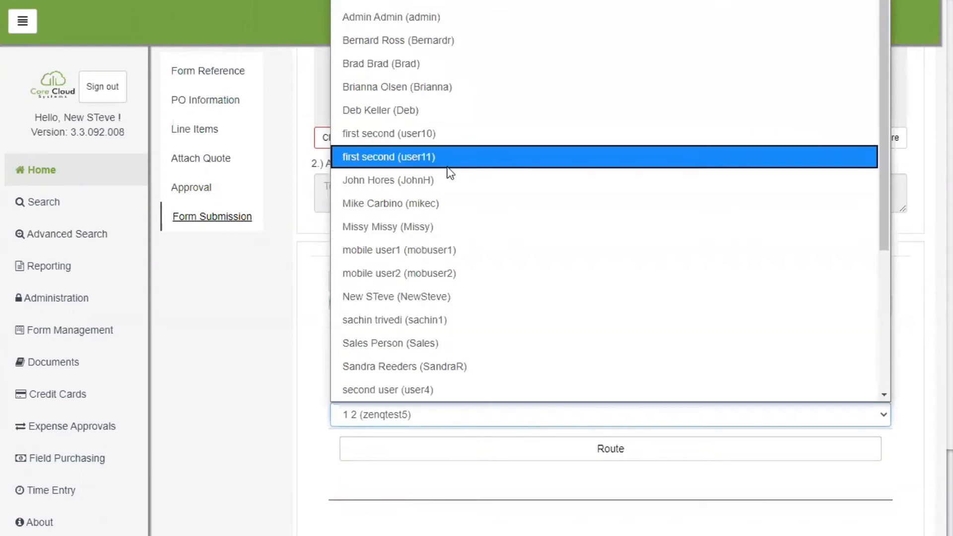
click(418, 296)
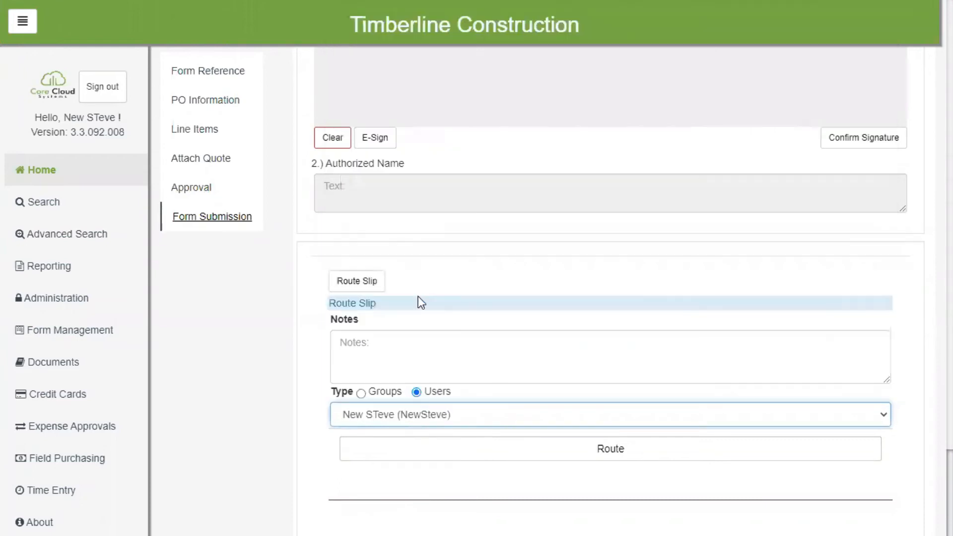
click(566, 454)
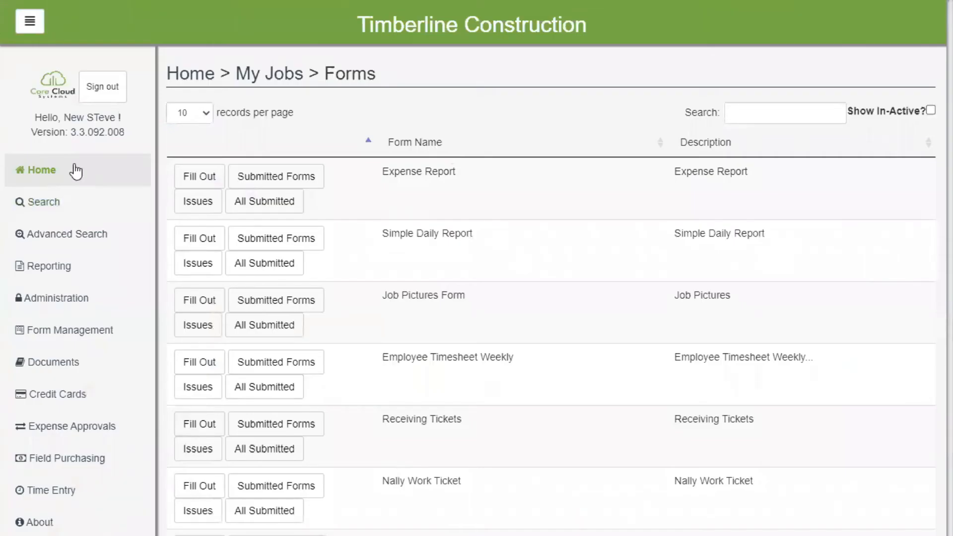
Step: Open the Field Purchase Order dated 06/10/2020 from the approval inbox and review its PO information and both line items
click(51, 174)
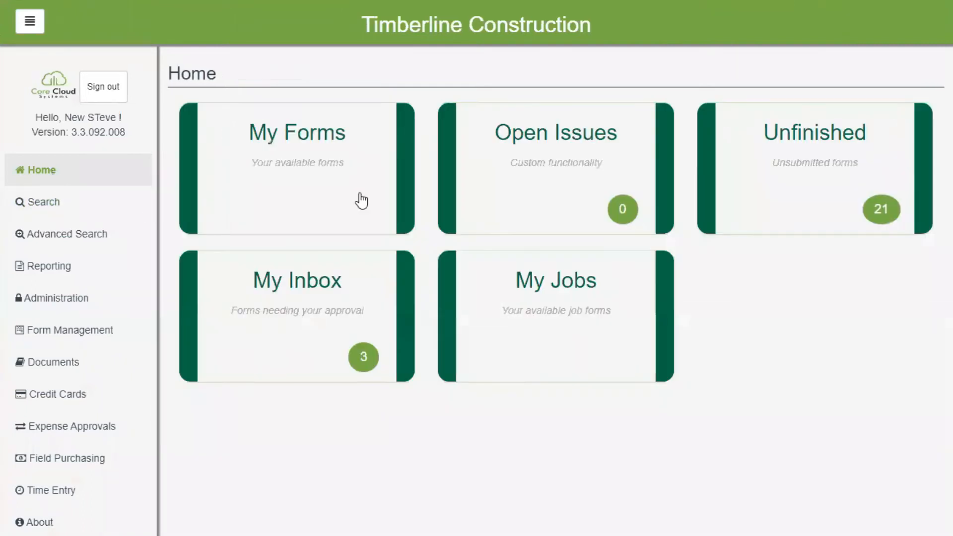
click(325, 320)
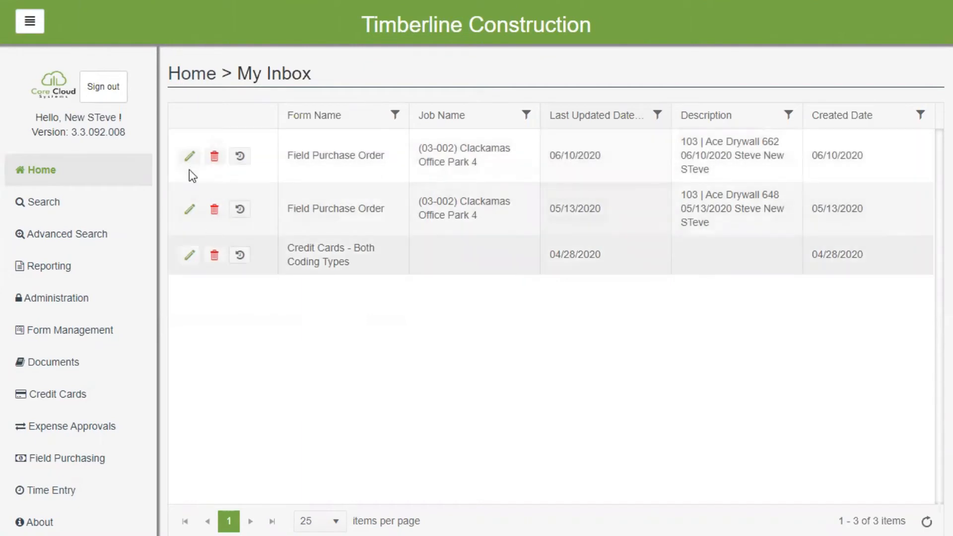
click(190, 157)
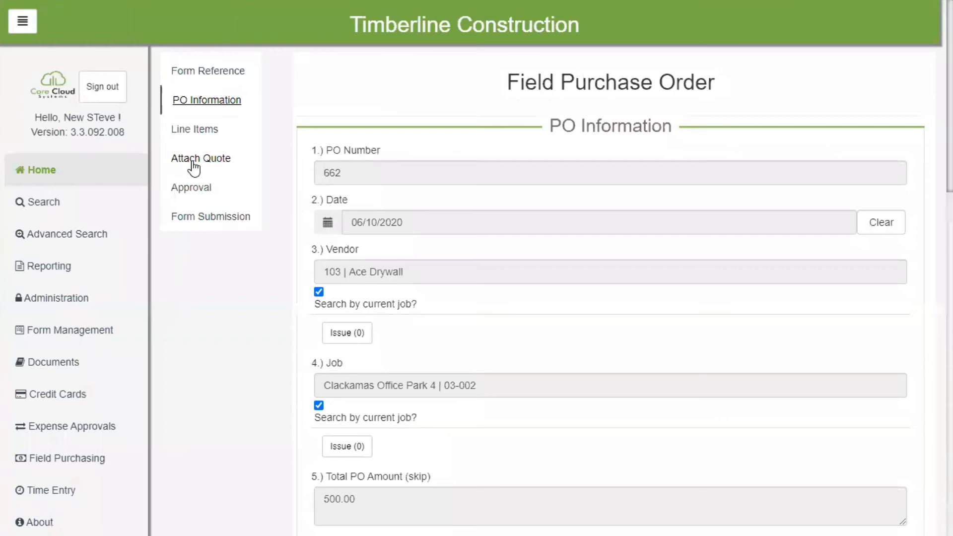
scroll(571, 247, down, 5)
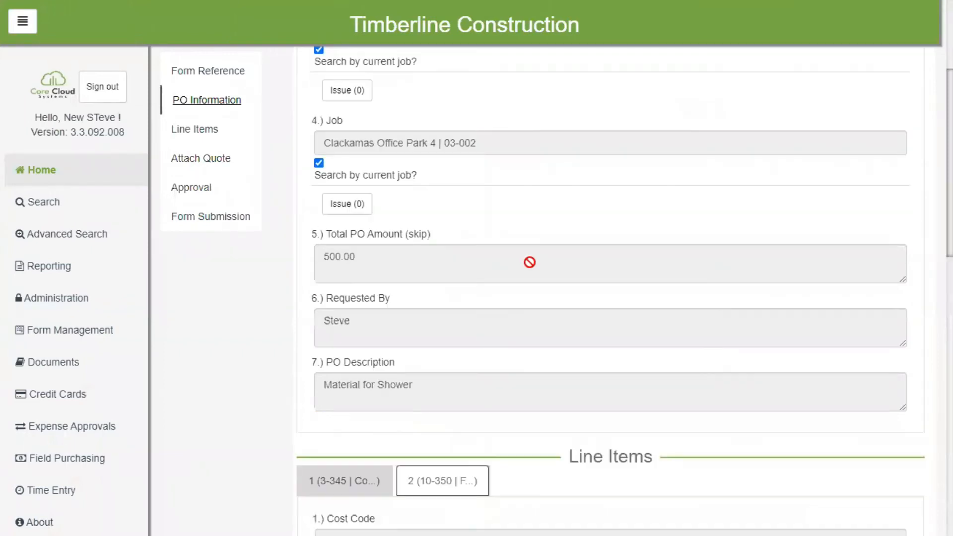
scroll(530, 262, down, 9)
scroll(415, 268, up, 4)
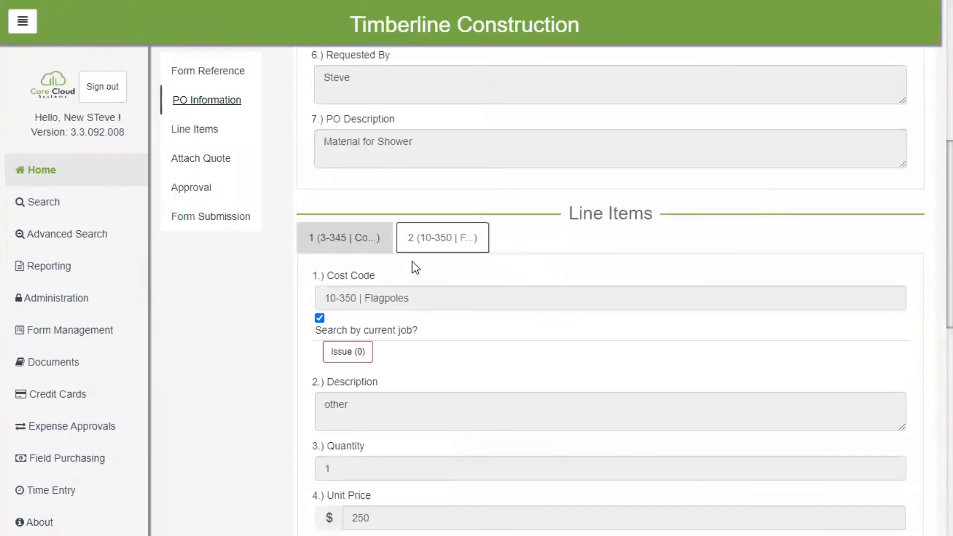
click(345, 238)
click(449, 238)
Step: Sign the purchase order's approval section, confirm the signature, enter the authorized person's name, and submit the form
scroll(487, 326, down, 10)
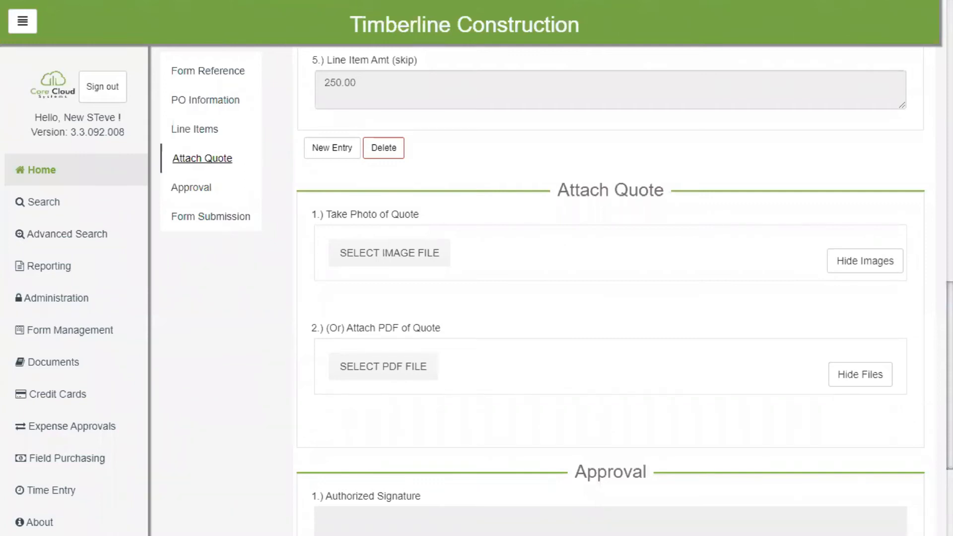
scroll(610, 298, down, 10)
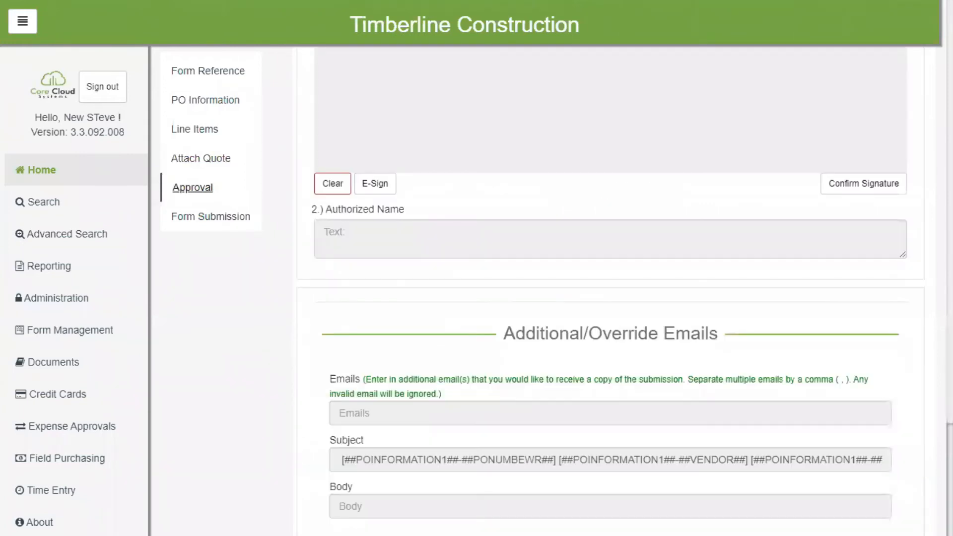
scroll(611, 298, up, 5)
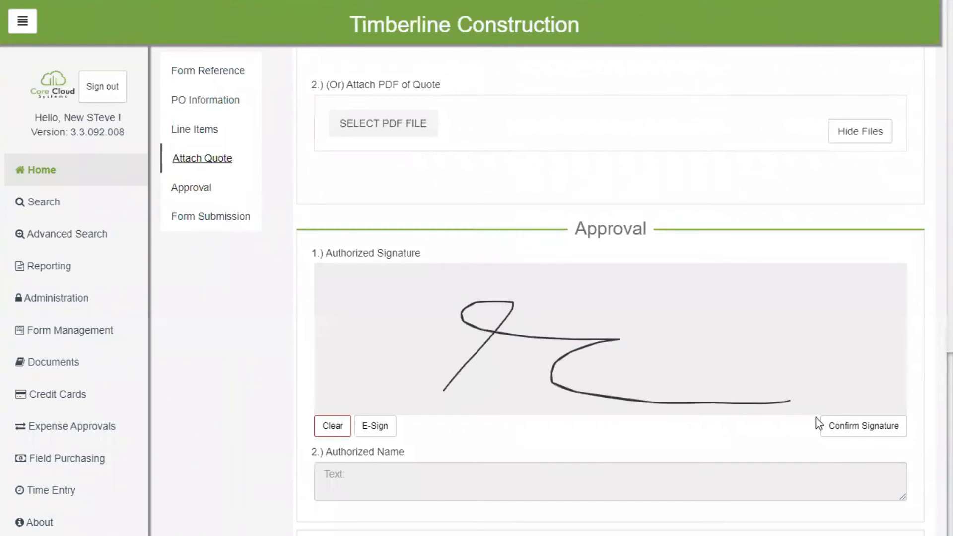
click(374, 485)
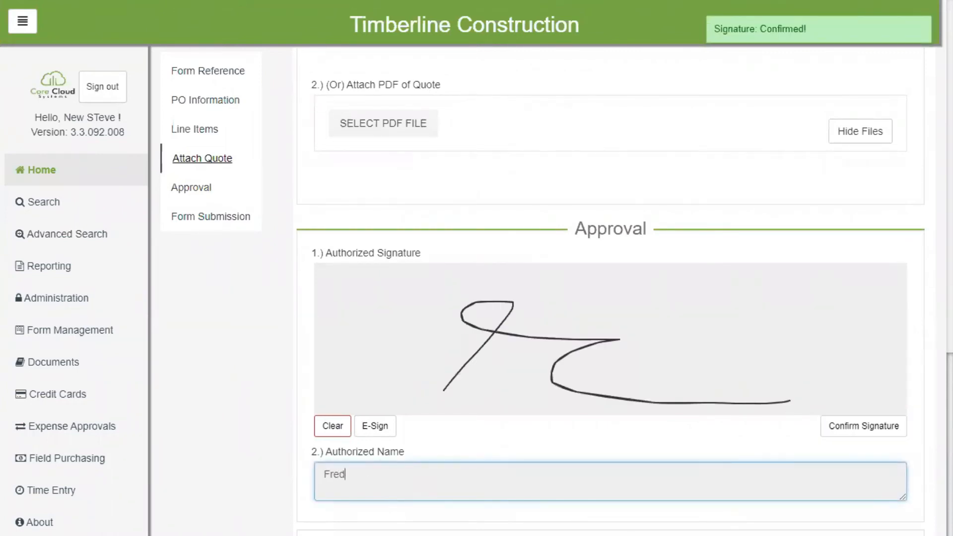
key(Tab)
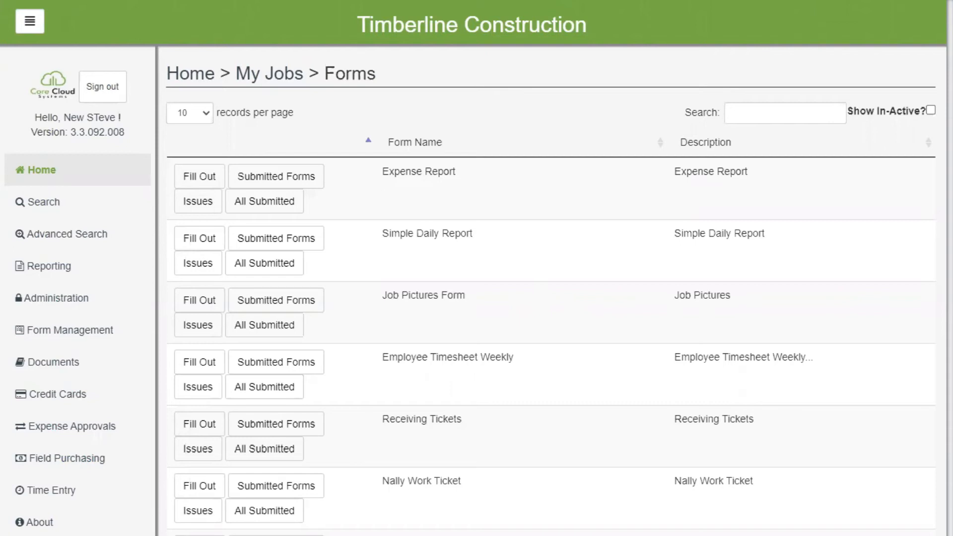
Step: Open a blank Field Purchase Order from the job's form list and set its date to 06/10/2020
scroll(550, 496, down, 2)
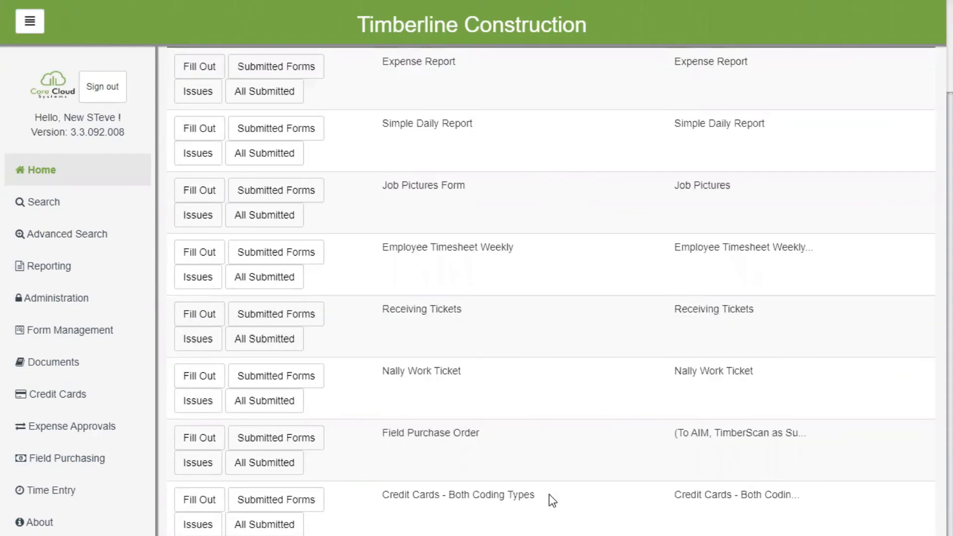
scroll(549, 493, up, 2)
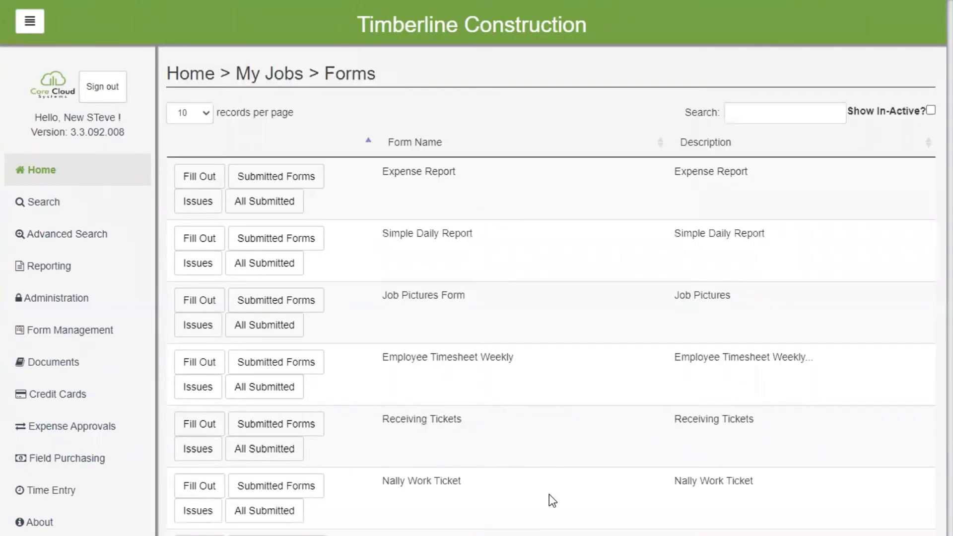
scroll(550, 497, down, 2)
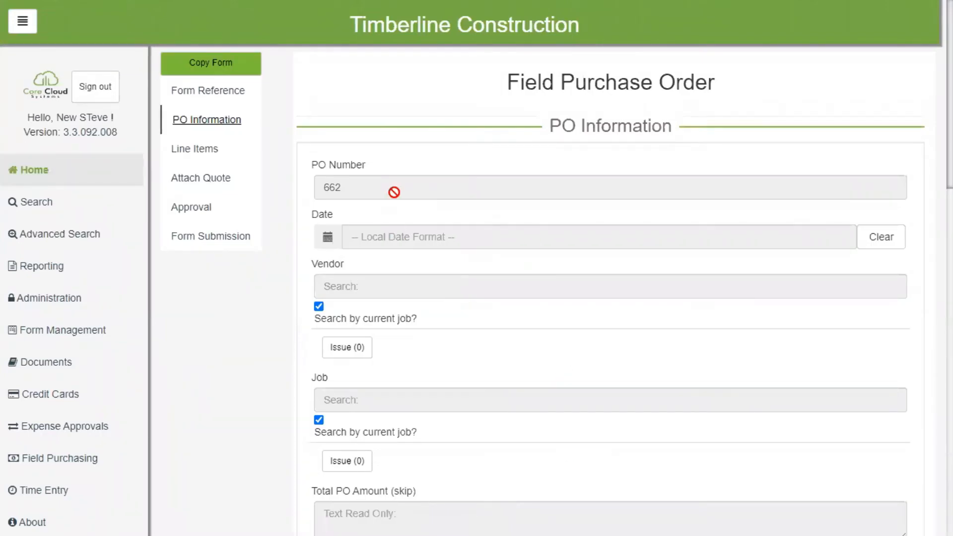
click(665, 232)
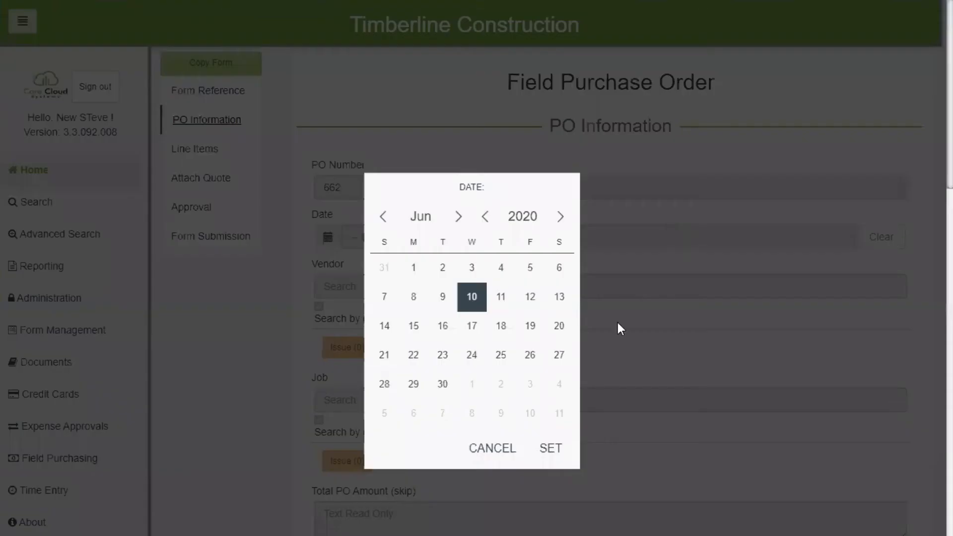
click(550, 448)
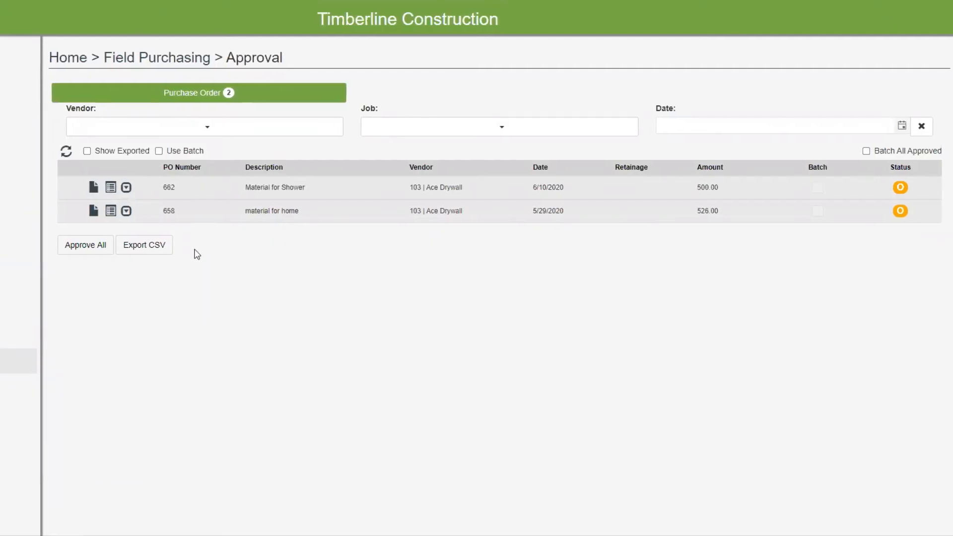
Step: Change the status of the Material for Shower purchase order in the Field Purchasing approval list
click(899, 189)
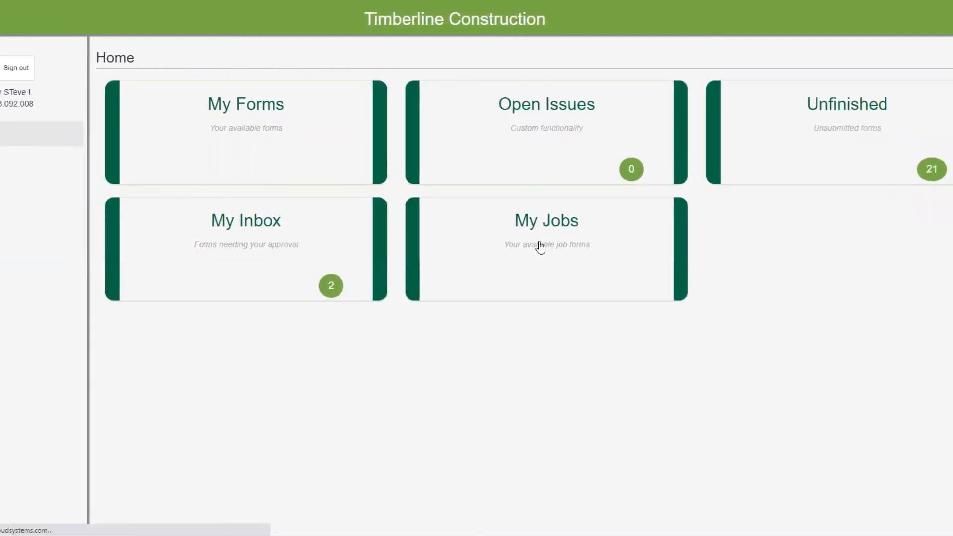
Step: Open a blank Receiving Tickets form for the Clackamas Office Park 4 job
click(539, 246)
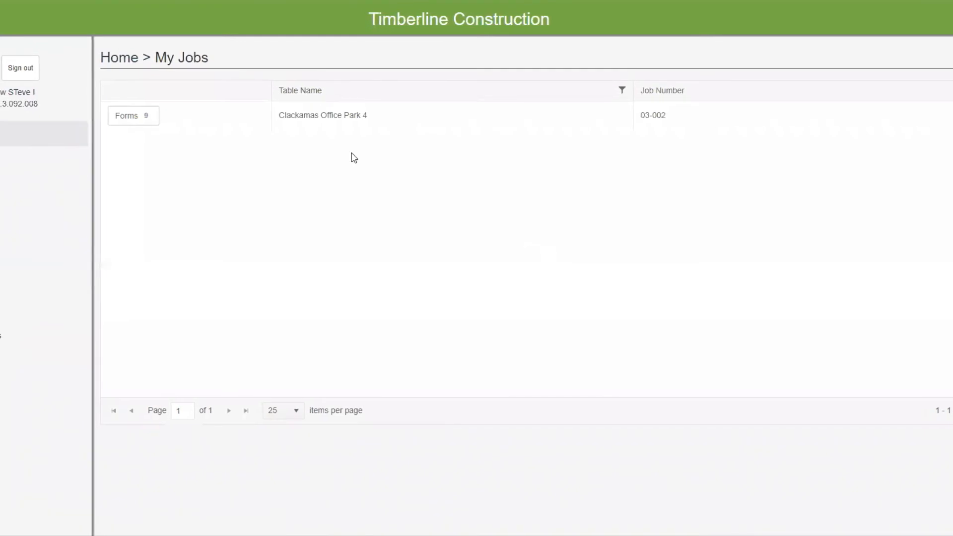
click(124, 115)
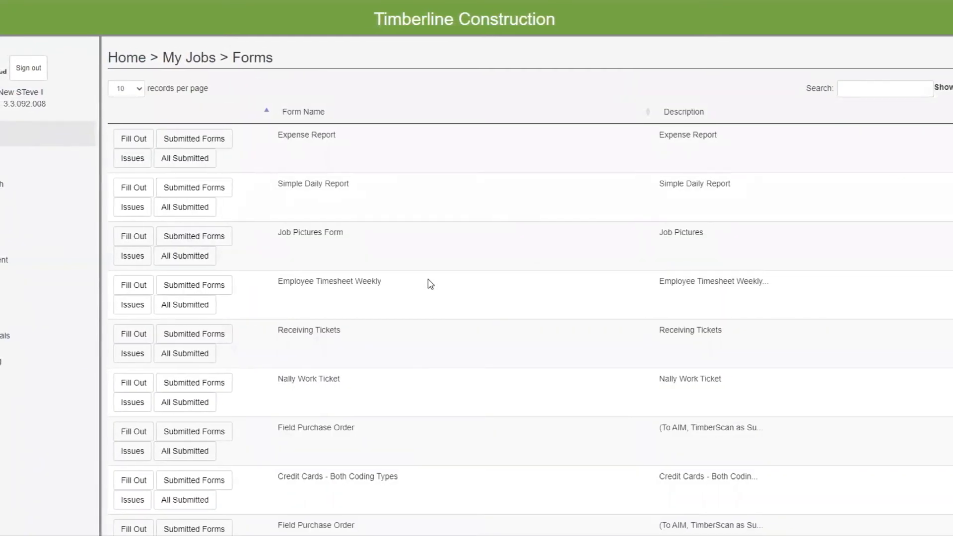
scroll(432, 290, down, 2)
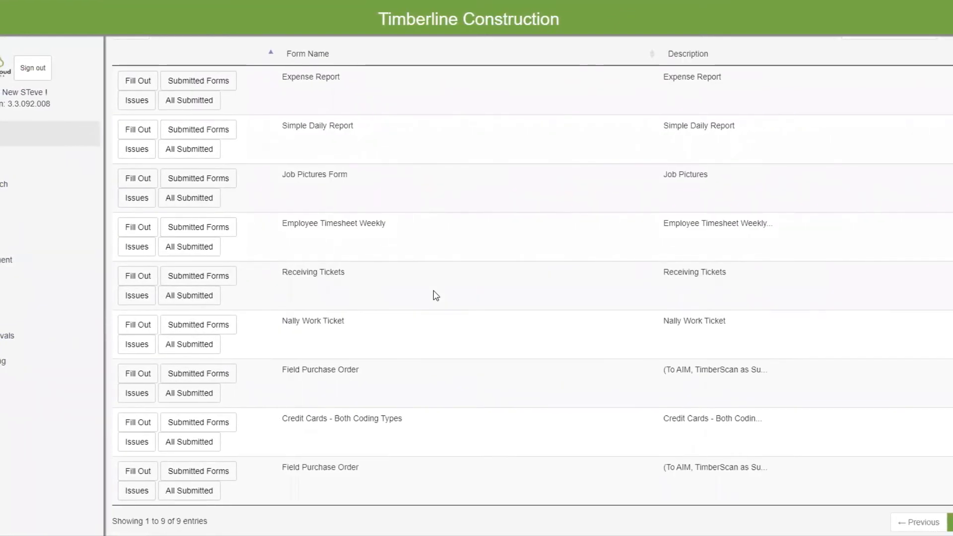
click(137, 276)
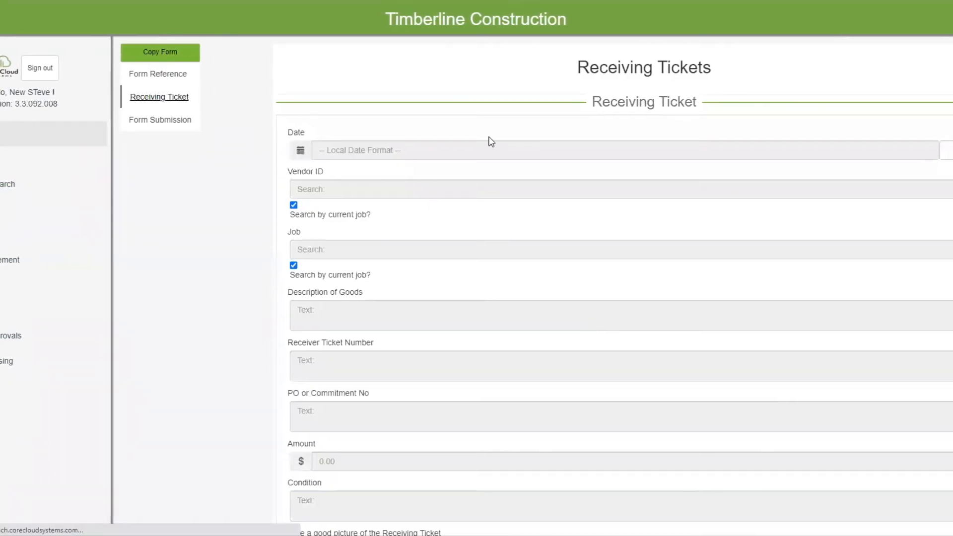
Step: Set the receiving ticket's date to 06/10/2020, its vendor to 103 | Ace Drywall and its job to Clackamas Office Park 4
click(480, 149)
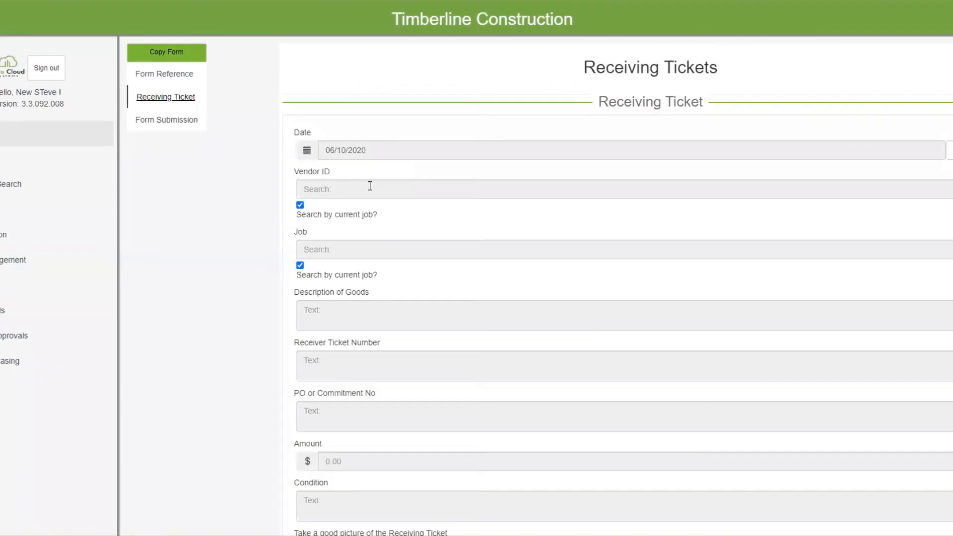
click(370, 190)
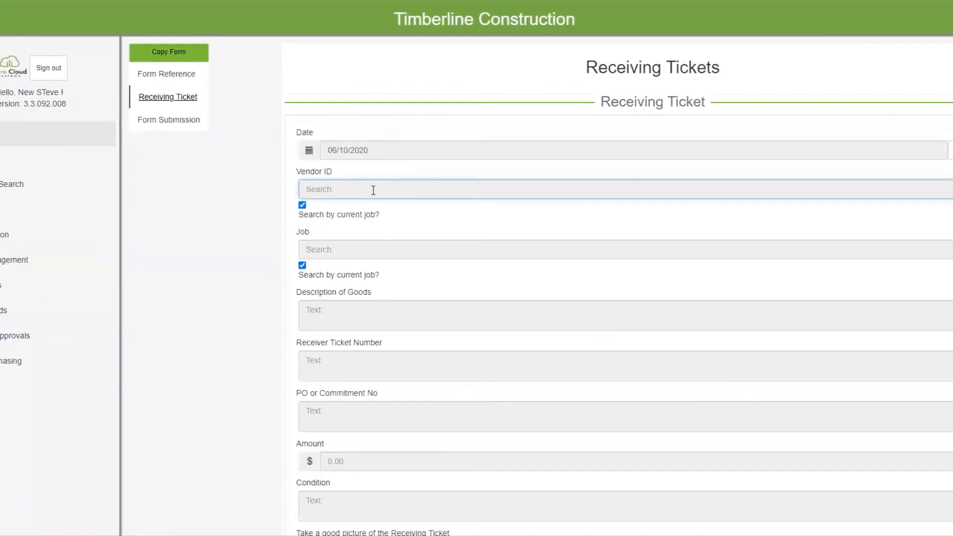
text(ac)
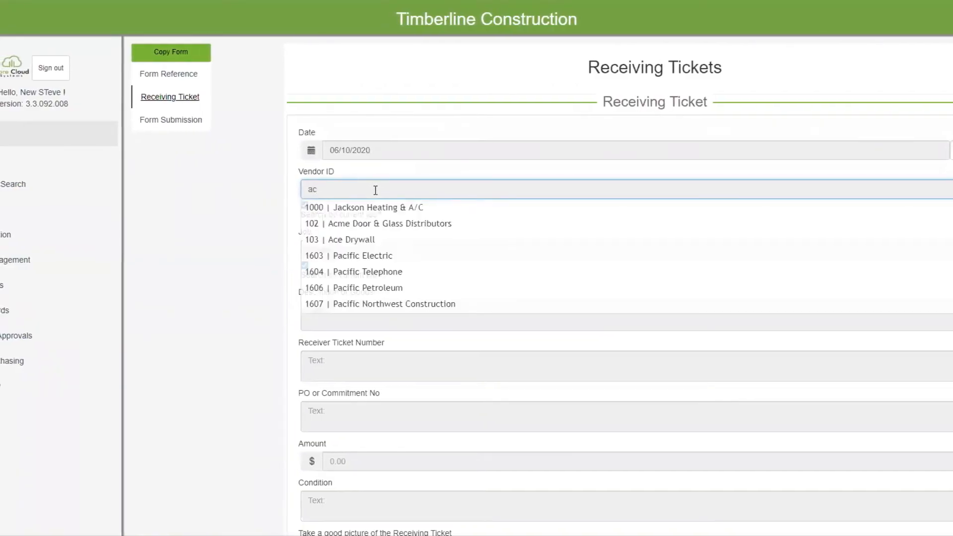
click(389, 243)
click(349, 250)
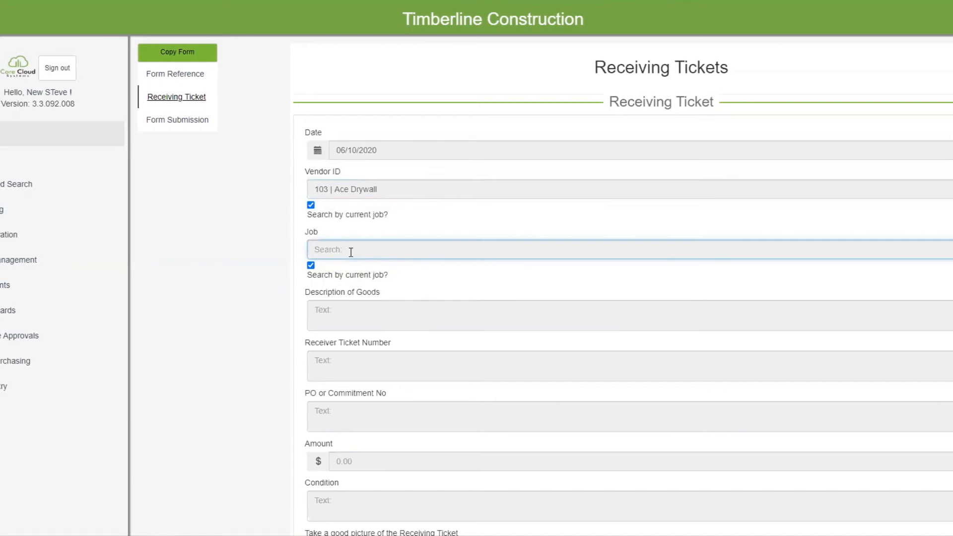
text(cl)
click(389, 270)
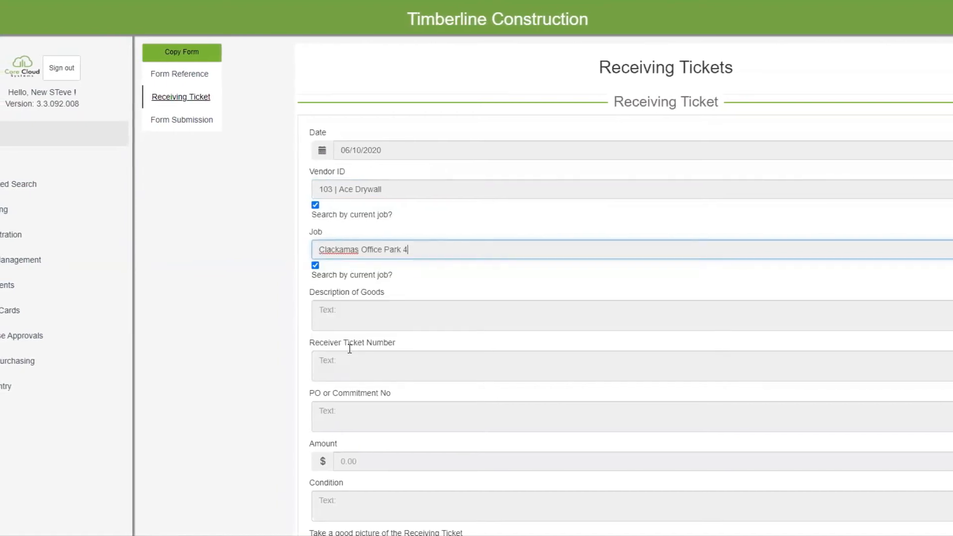
Step: Describe the goods as "material for showwer" and enter 120 as the receiver ticket number
click(352, 320)
text(material for showwer)
click(369, 366)
text(120)
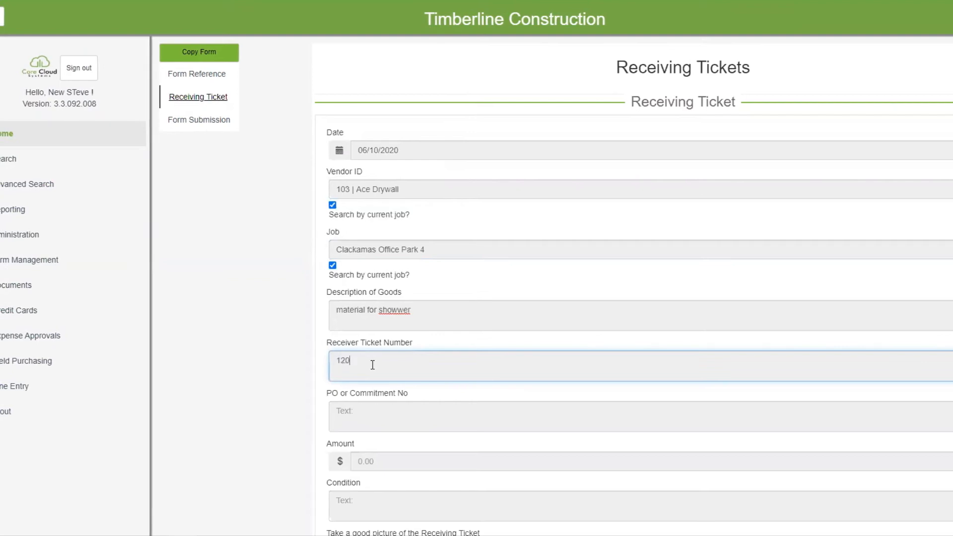
Step: Correct the description of goods to "material for shower" and attach Truck in Ice.jpg as the receiving ticket picture
right_click(392, 311)
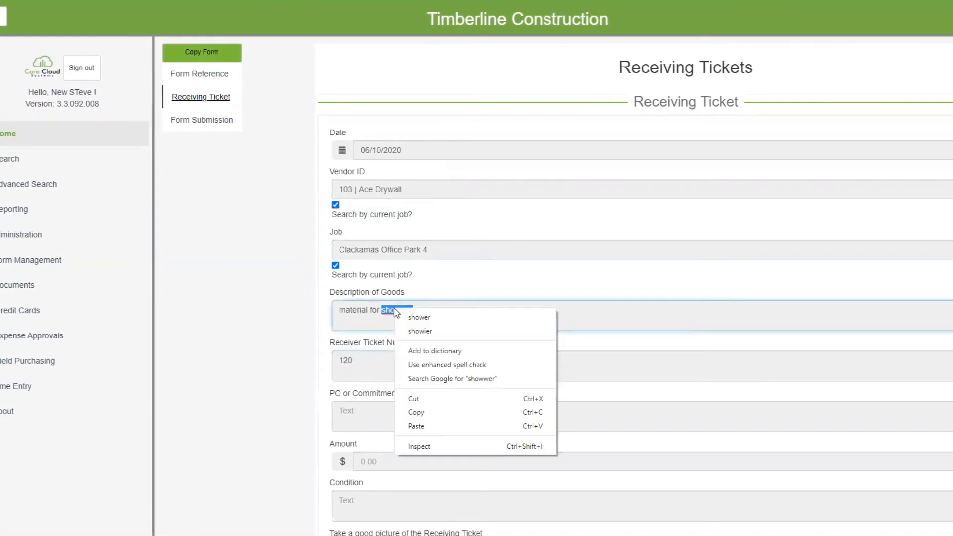
click(437, 322)
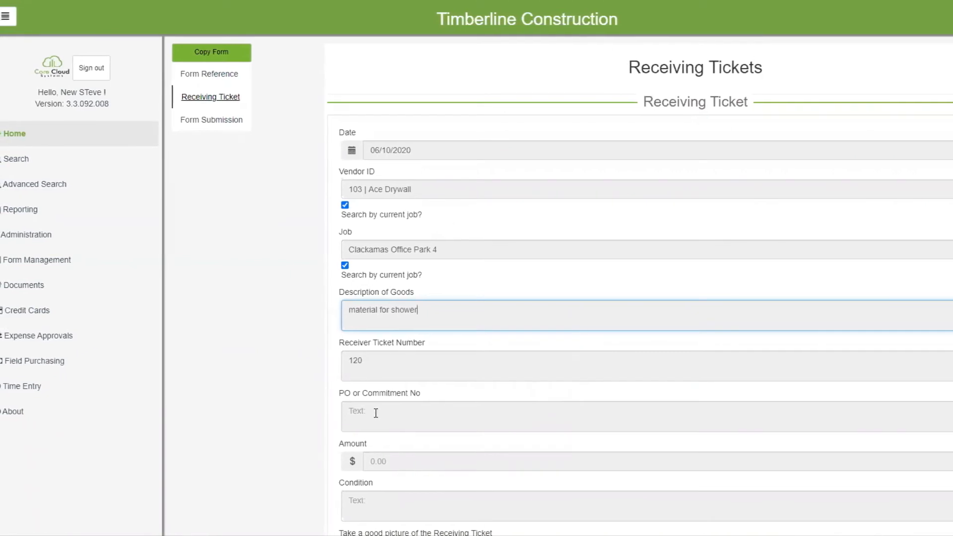
scroll(377, 412, down, 4)
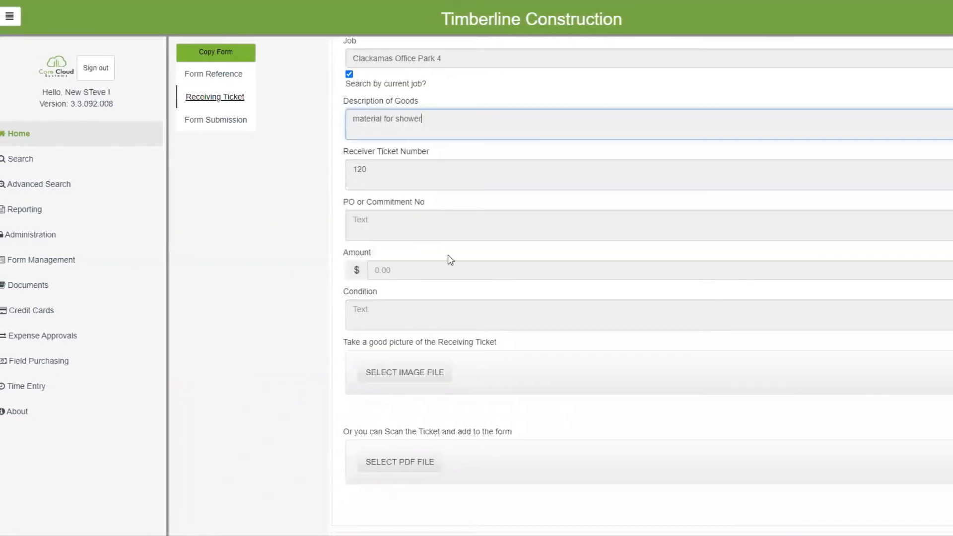
click(441, 376)
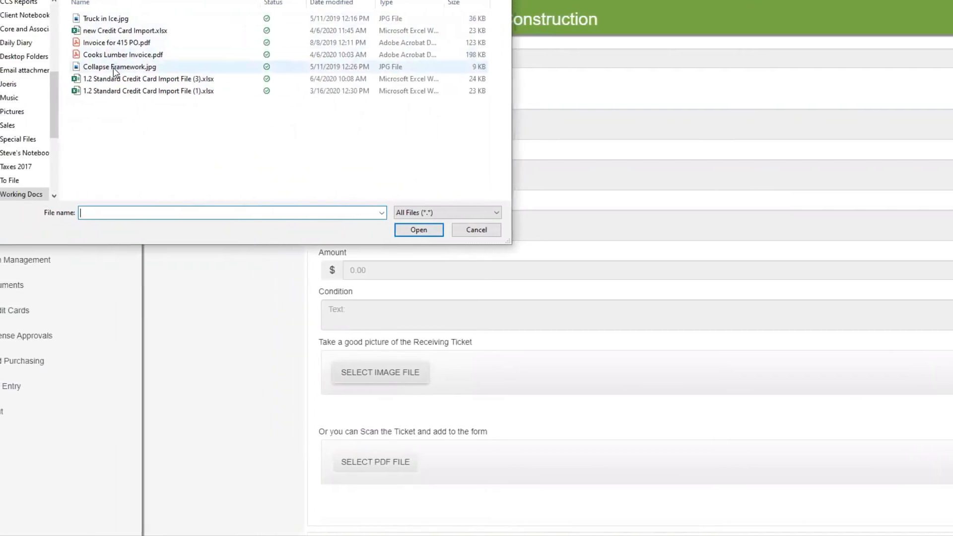
click(118, 19)
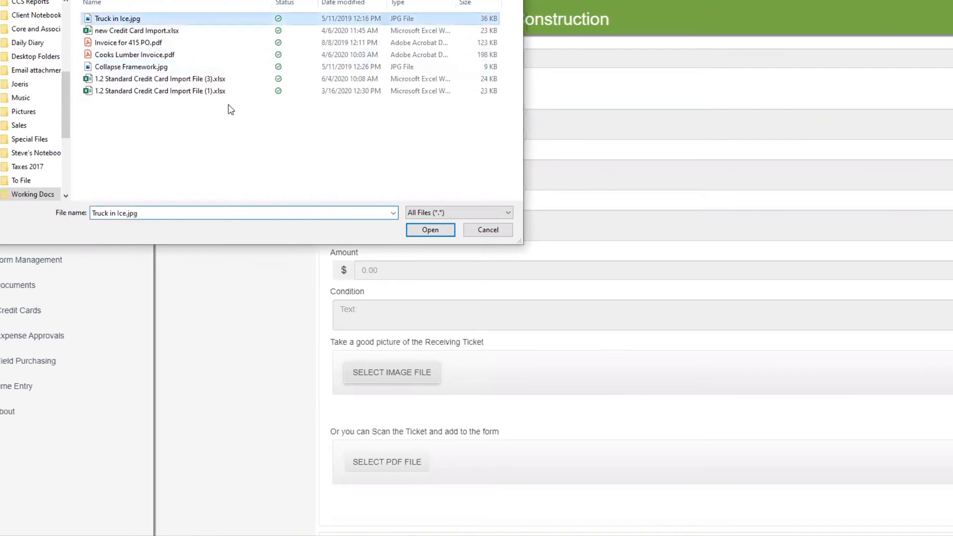
click(442, 230)
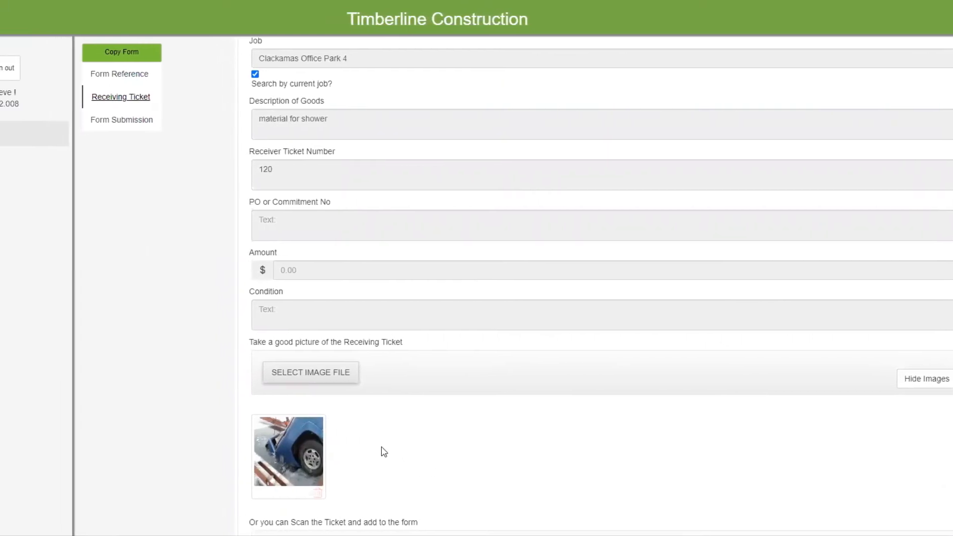
Step: Submit the completed Receiving Tickets form with its default email subject and body
scroll(384, 452, down, 4)
scroll(387, 452, up, 4)
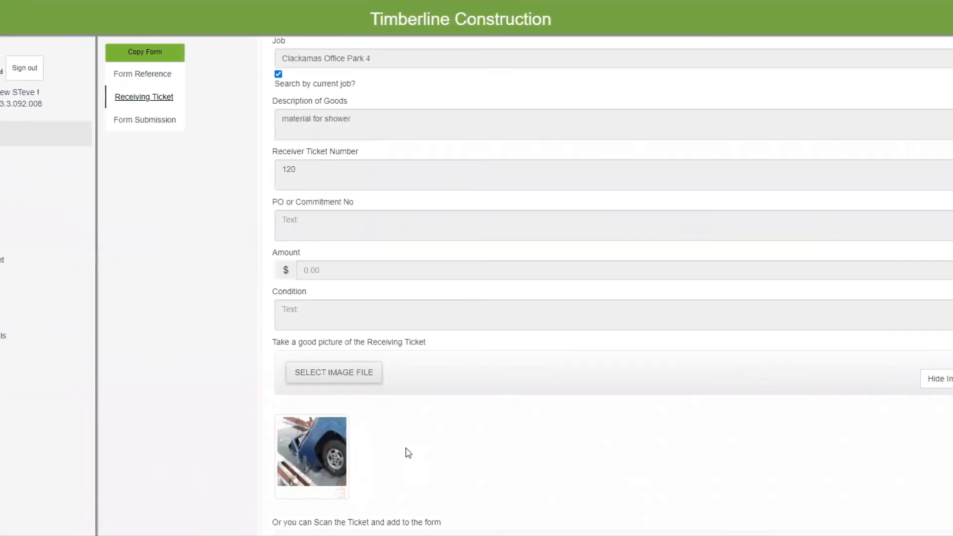
scroll(408, 453, down, 5)
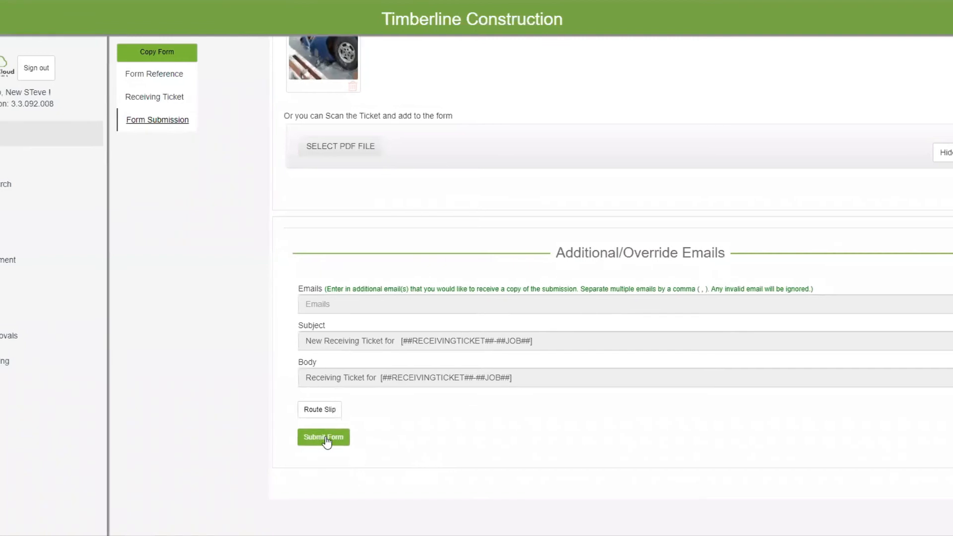
click(325, 439)
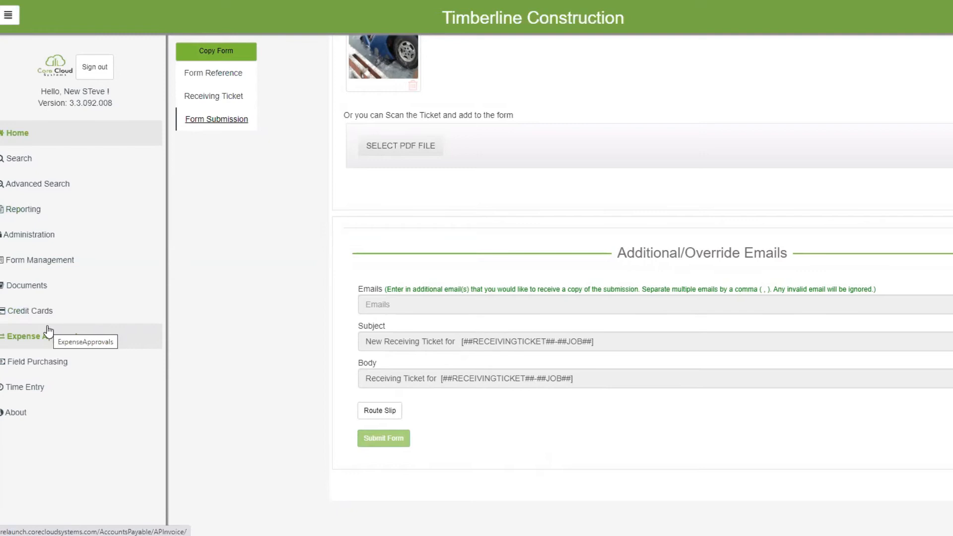
Step: Open the epscanqa.corecloudsystems.com login page in a new browser tab
click(48, 328)
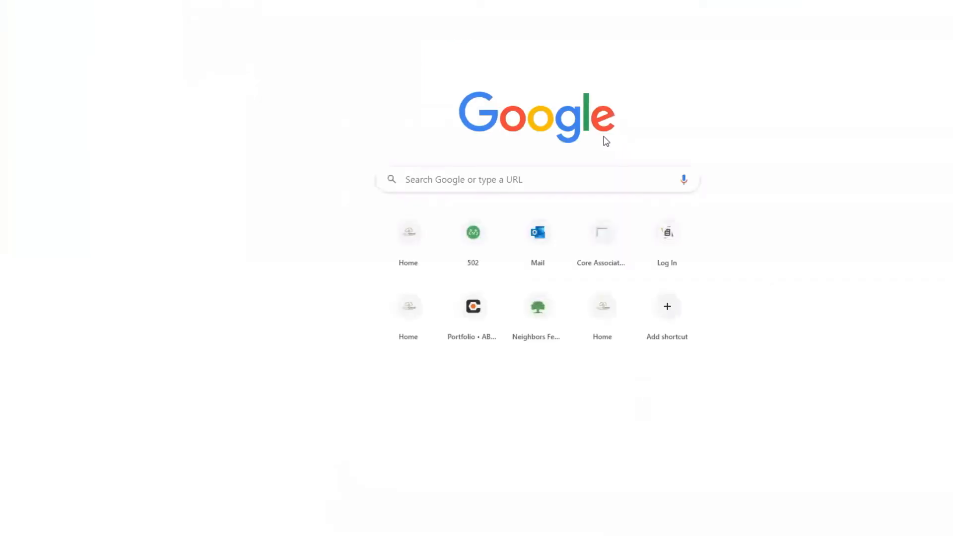
key(ctrl+l)
text(e)
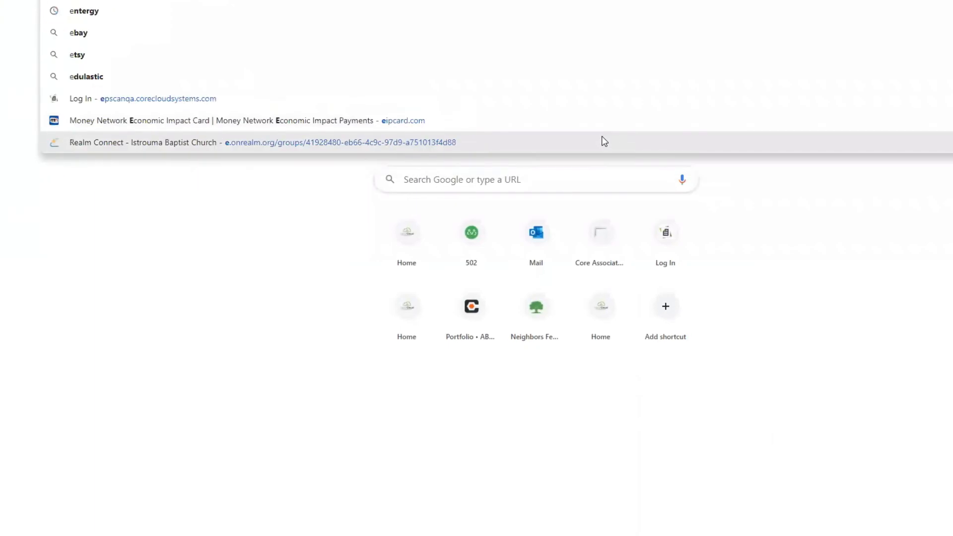
text(ps)
click(602, 141)
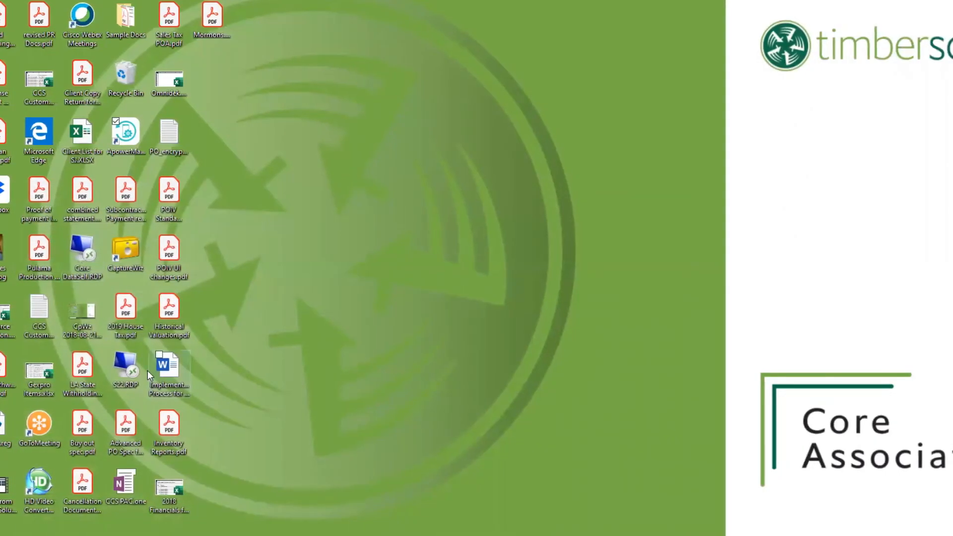
click(127, 370)
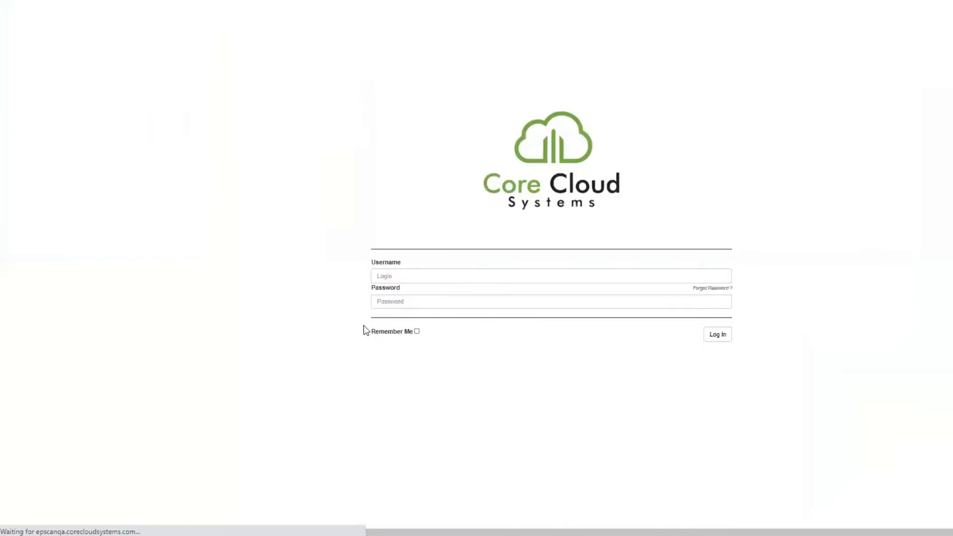
Step: Sign in to the epscan QA site with the username admin and the account password
click(400, 274)
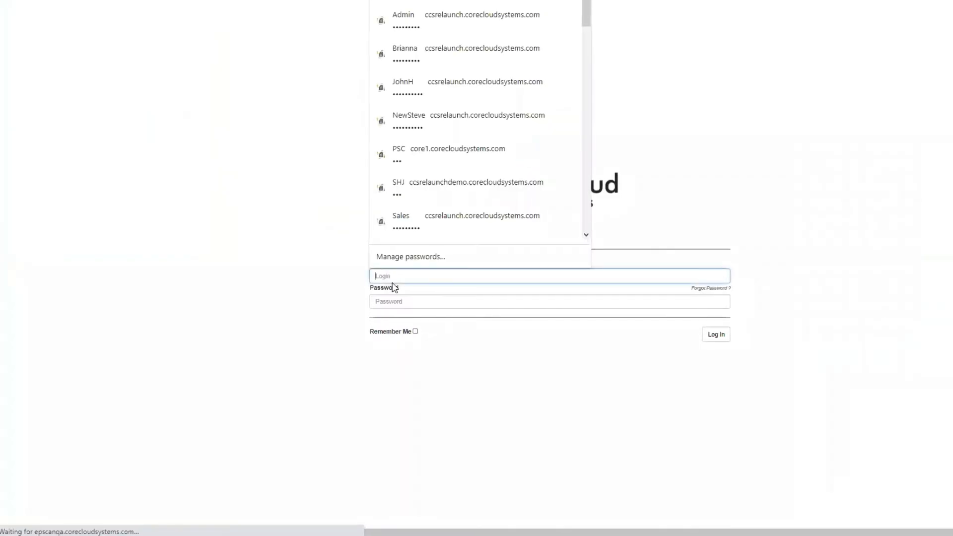
text(admin)
key(Tab)
text(••••••••••)
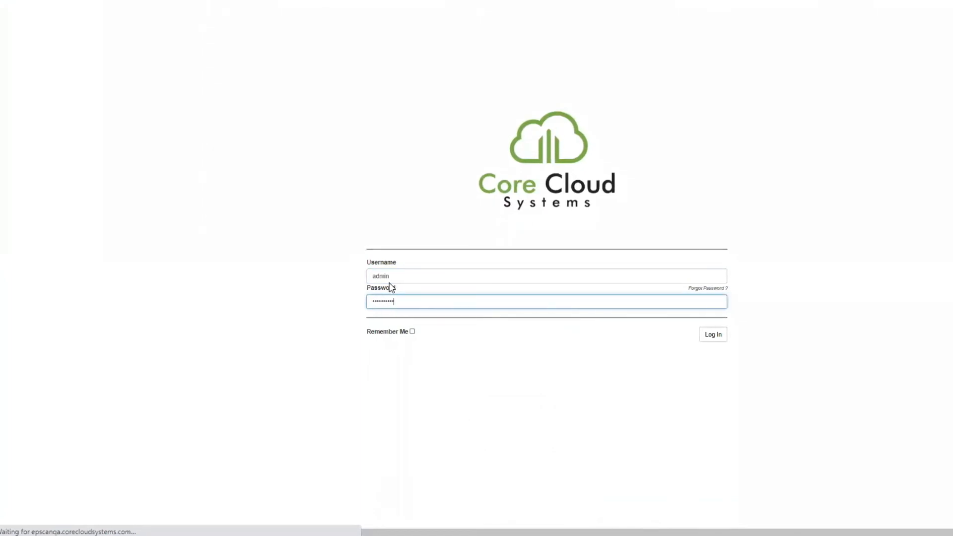
click(416, 304)
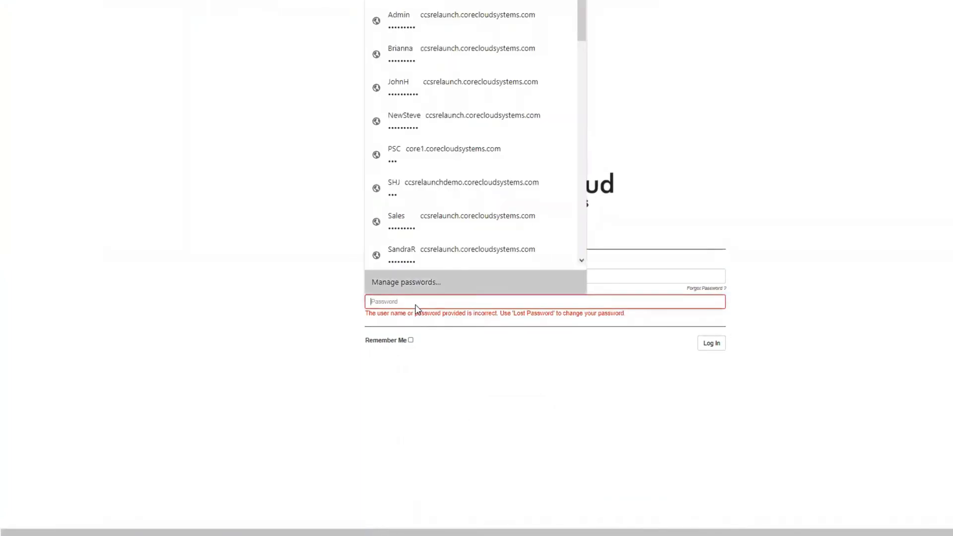
text(••••••••••)
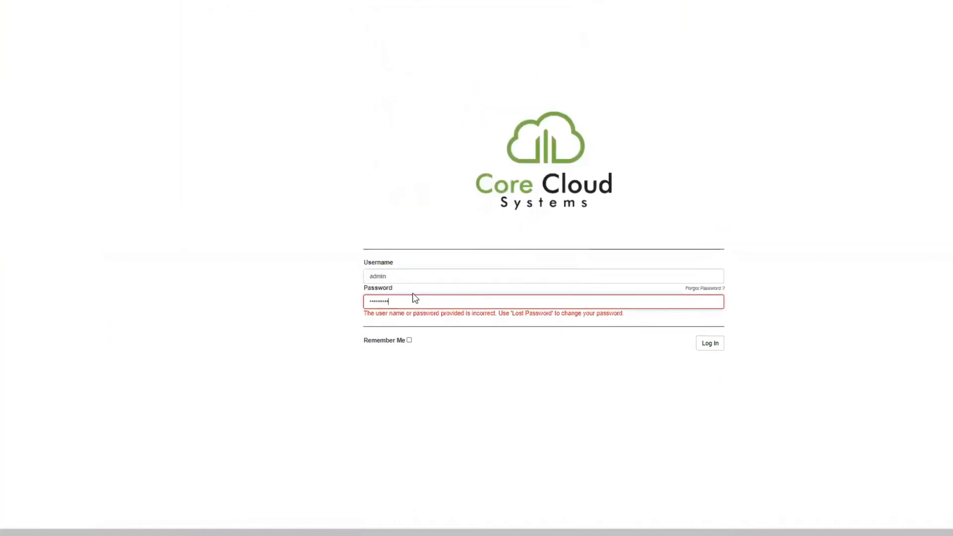
key(Return)
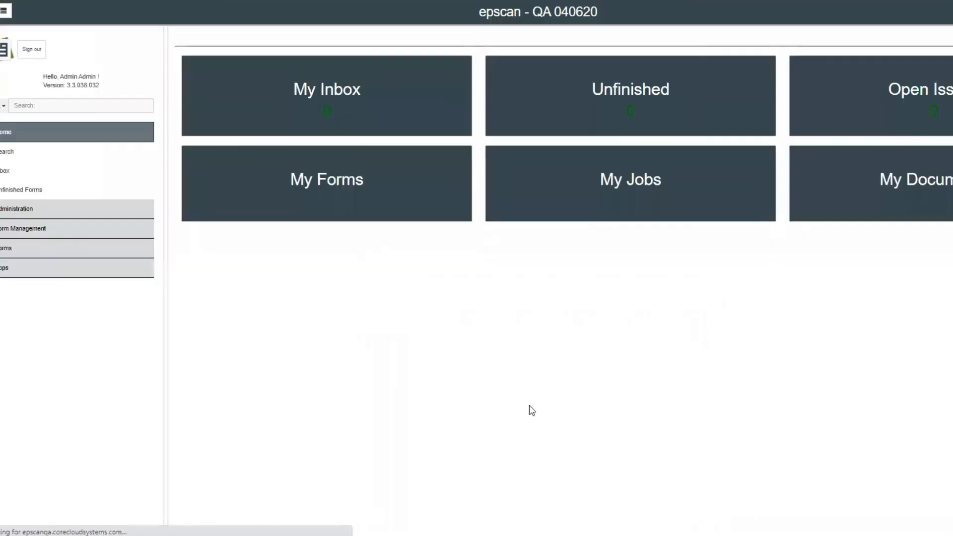
Step: Open inventory purchasing worksheet 8353 for Epscan Industries FSJ in the Inventory app
click(93, 277)
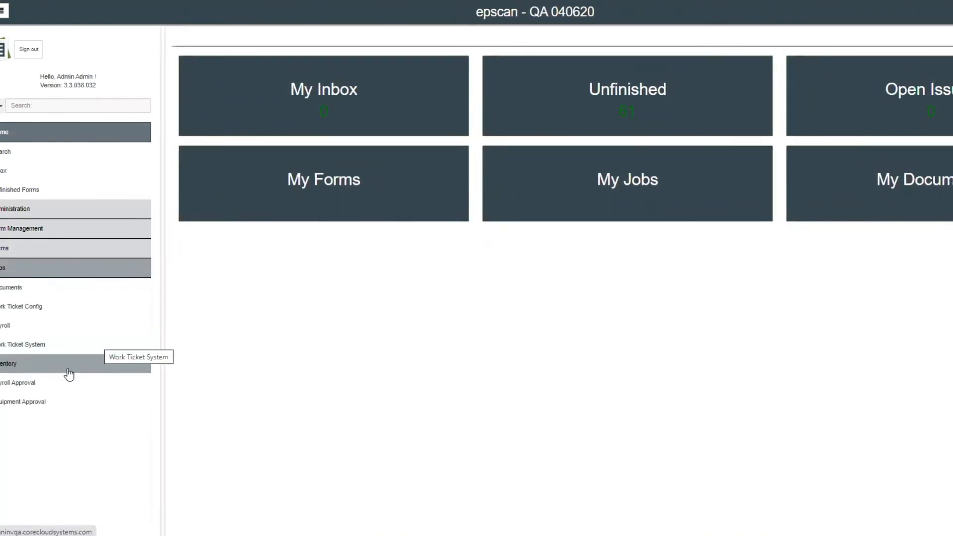
click(44, 367)
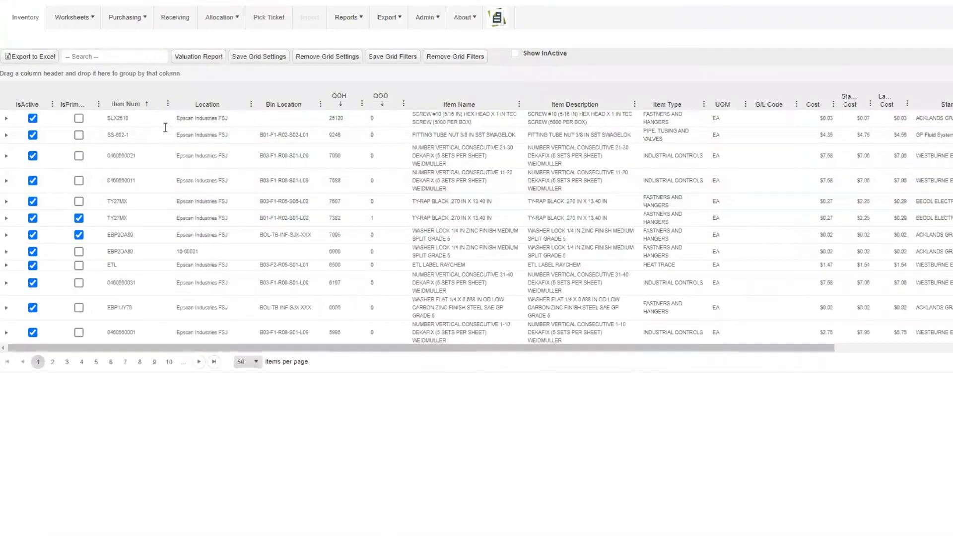
mouse_move(86, 28)
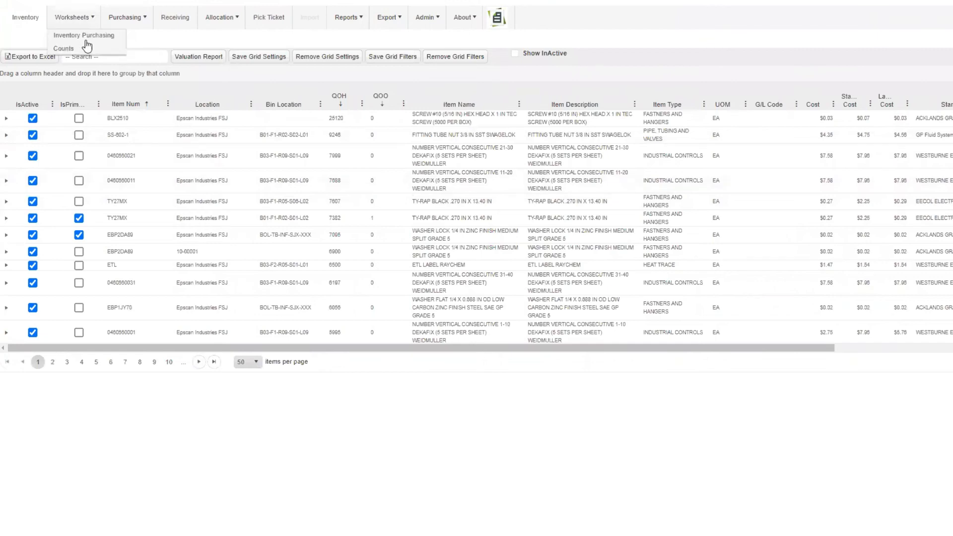
click(86, 40)
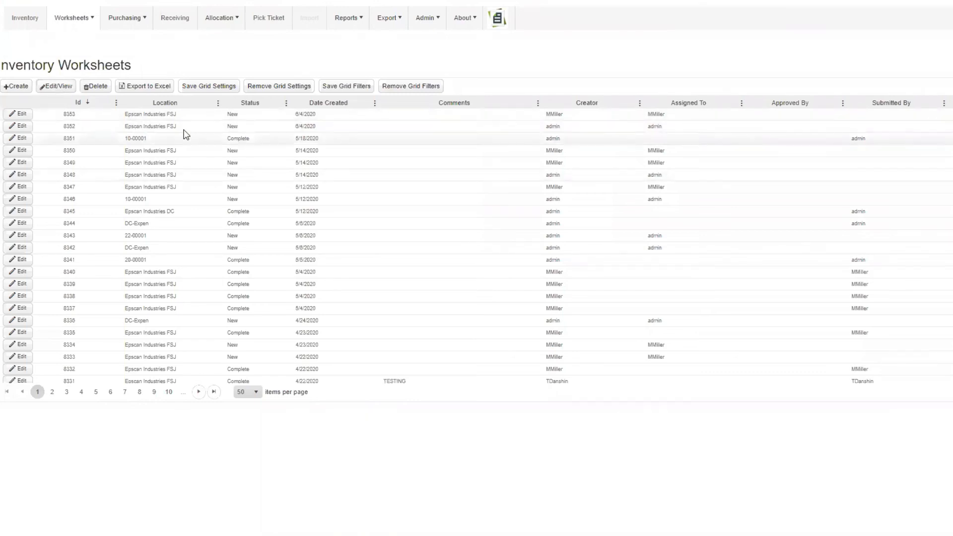
click(183, 115)
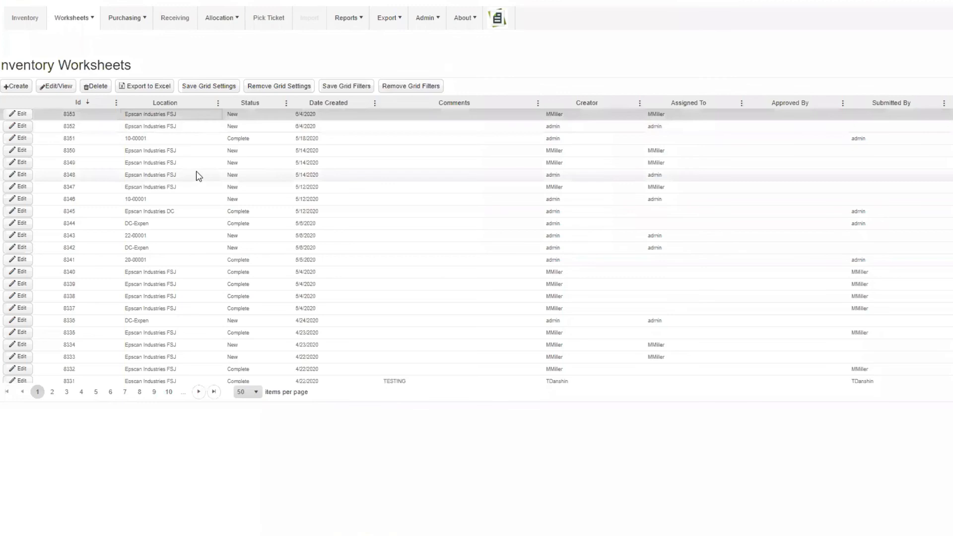
click(56, 87)
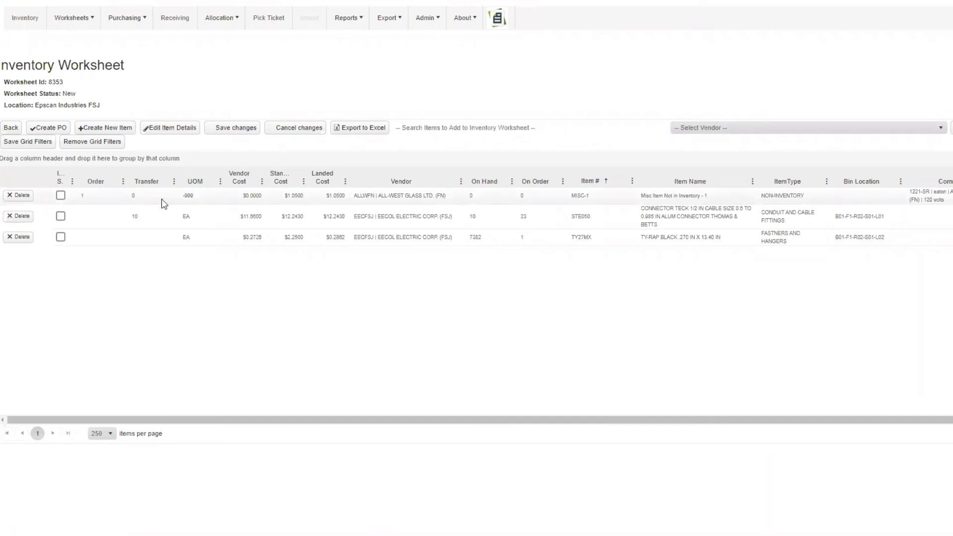
Step: Select the MISC-1 item on the worksheet and set its vendor cost to 1.50
click(61, 195)
click(95, 196)
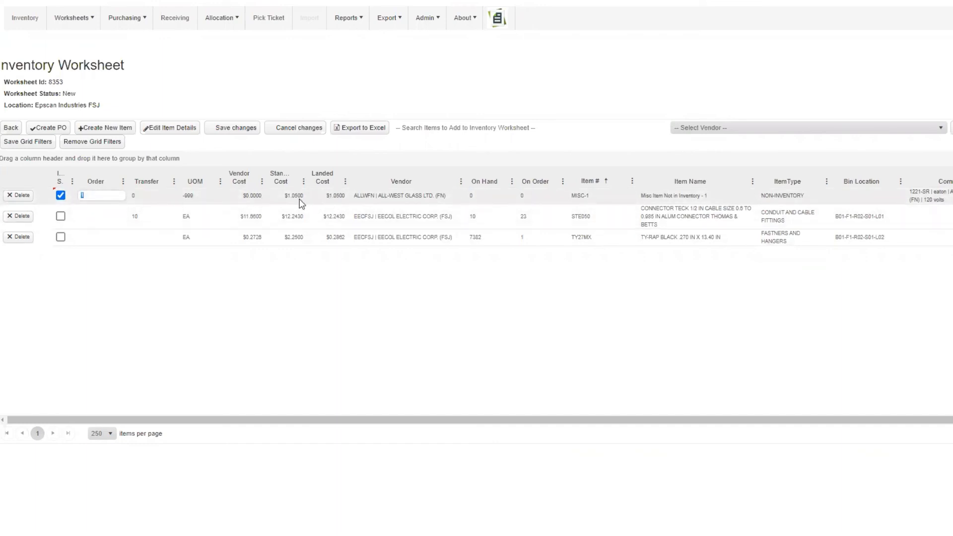
click(257, 196)
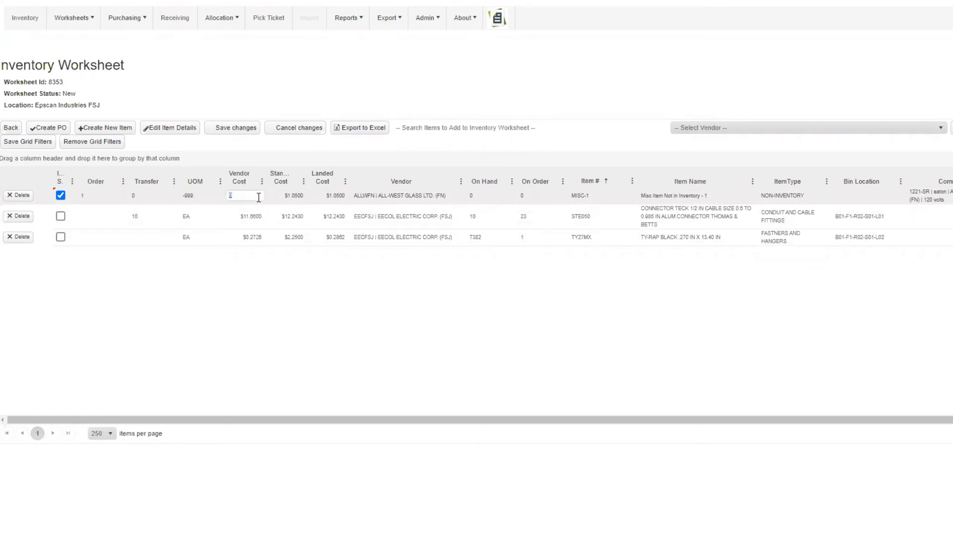
text(1.50)
key(Tab)
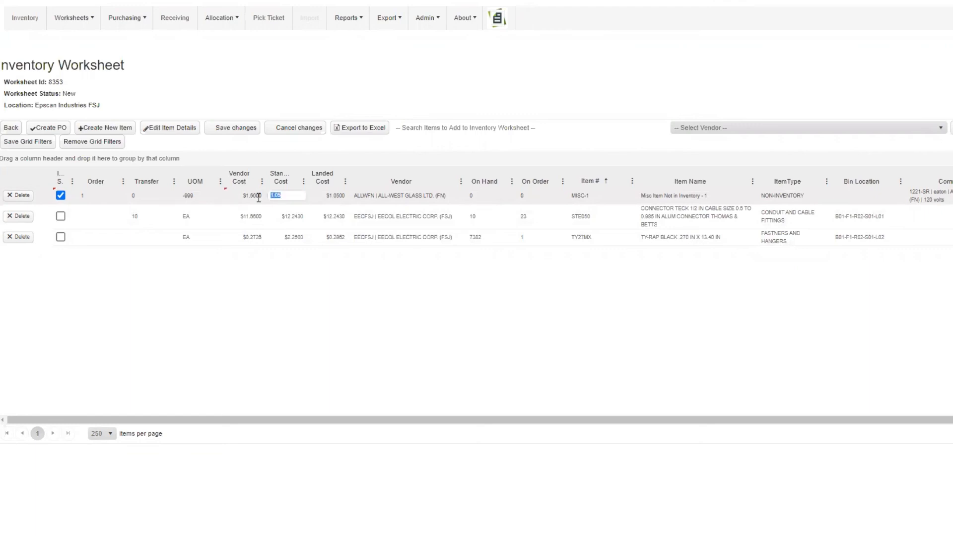
click(335, 206)
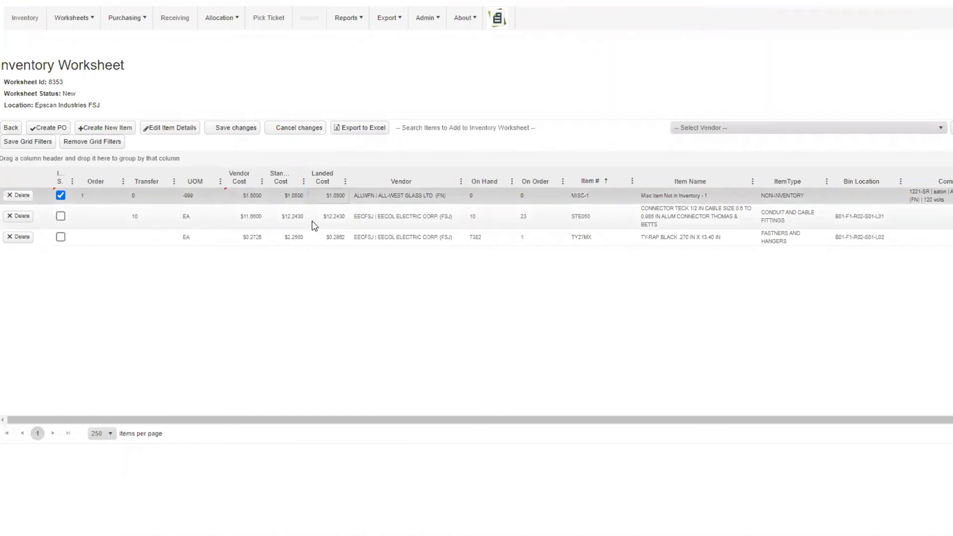
click(61, 215)
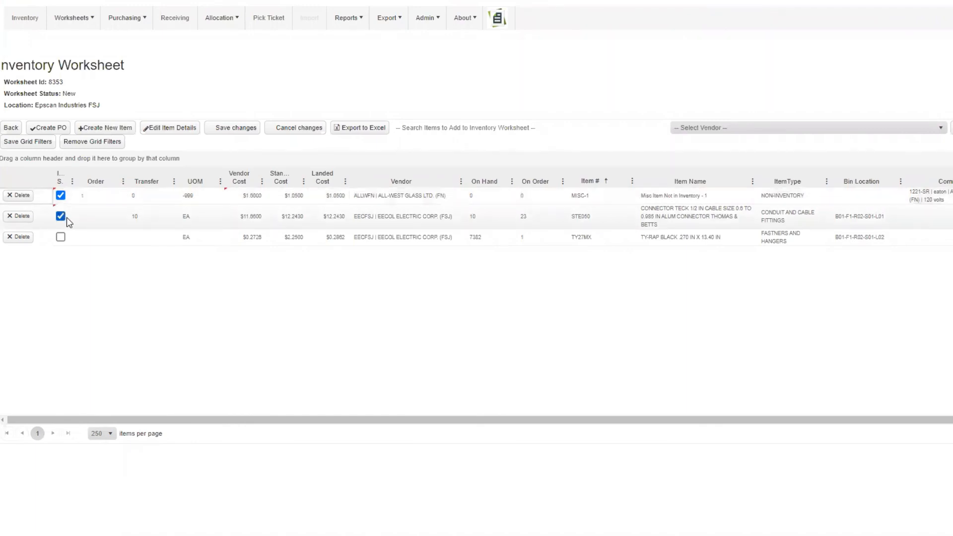
click(95, 219)
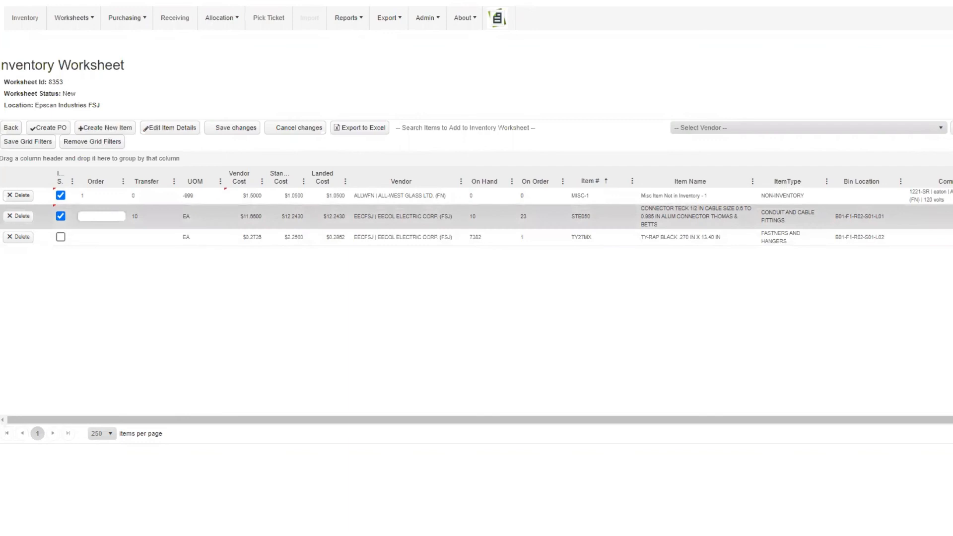
click(60, 216)
Step: Select the TY27MX item, set its order quantity to 10 and save the worksheet changes
click(60, 237)
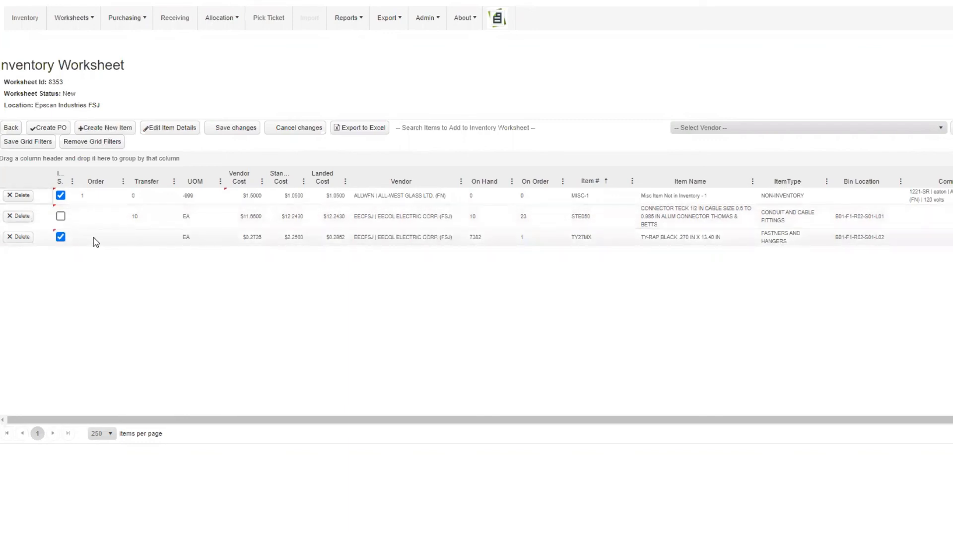
key(Tab)
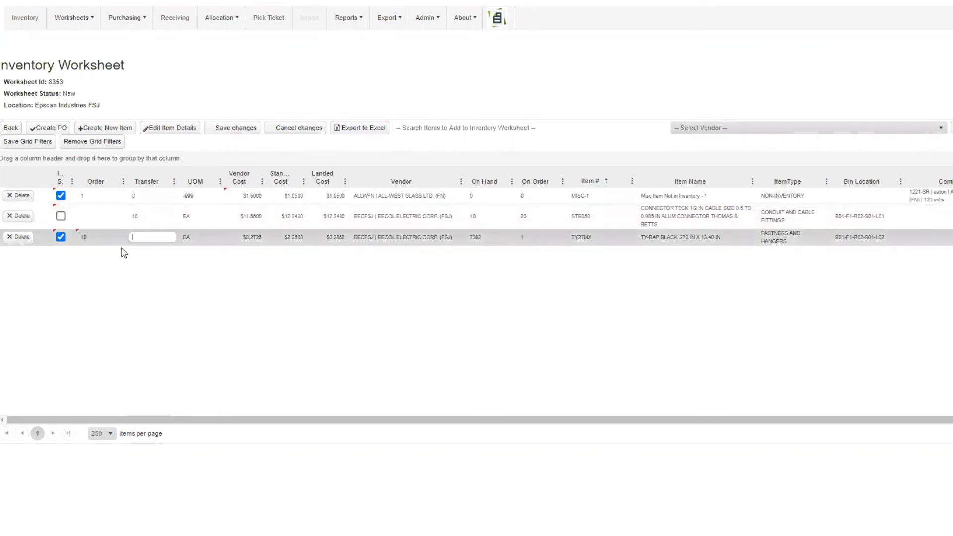
key(Tab)
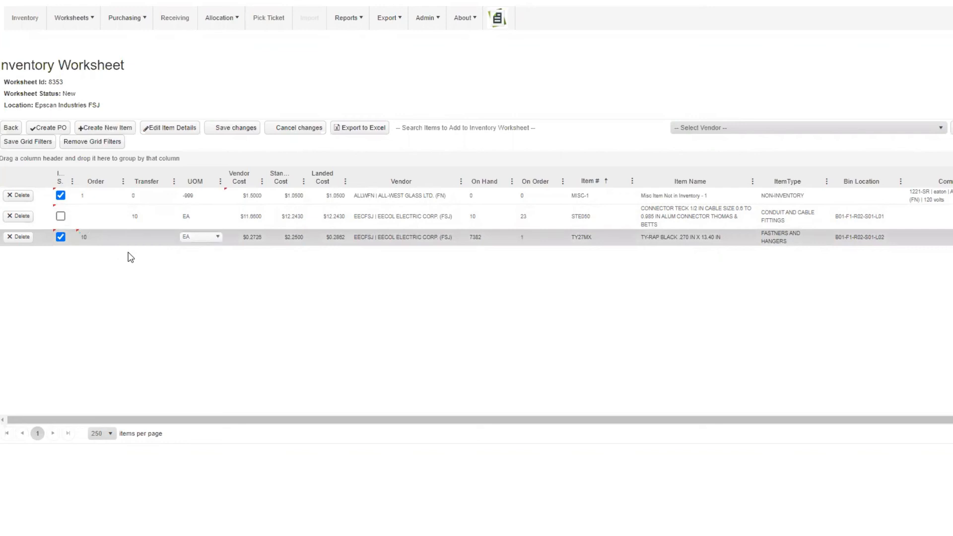
key(Tab)
key(Tab)
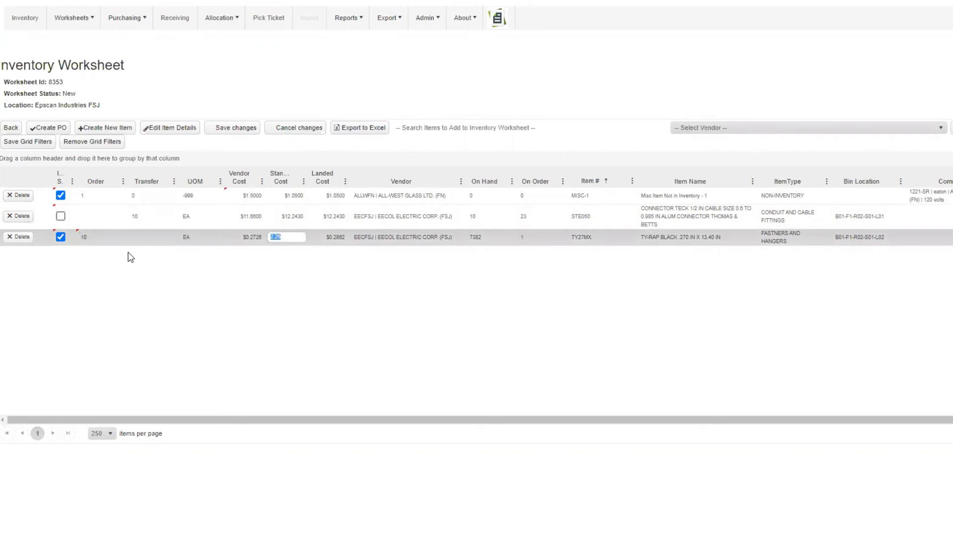
click(239, 130)
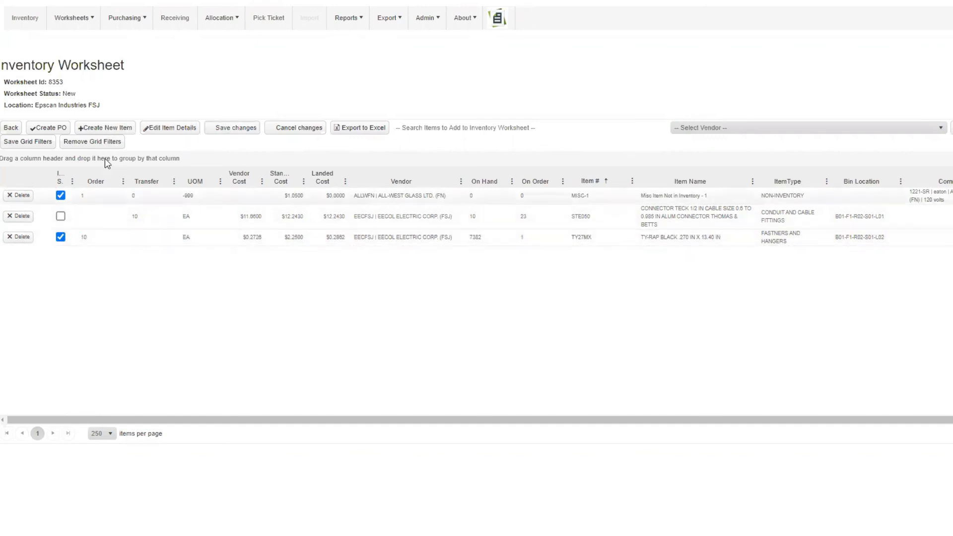
Step: Create purchase orders from the two selected worksheet items and open the purchase orders list
click(59, 130)
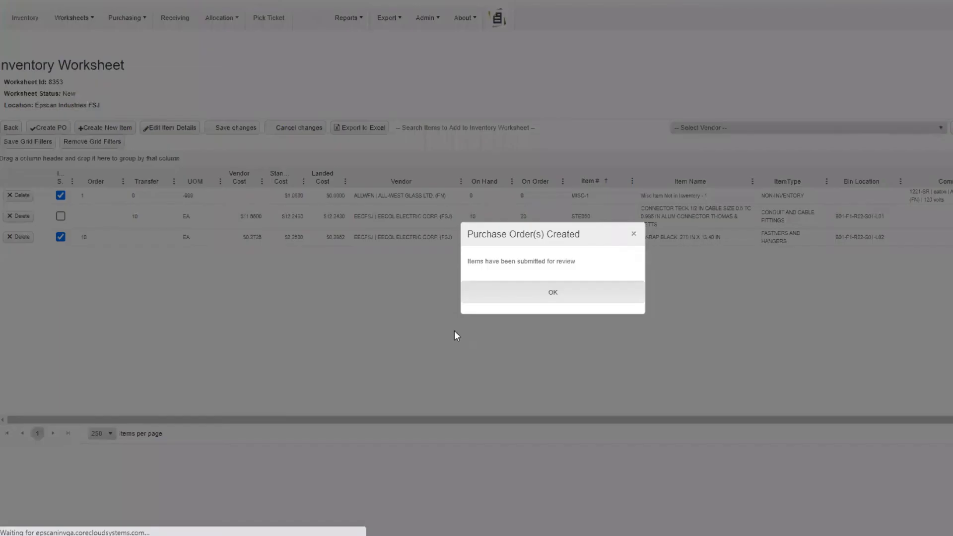
click(555, 297)
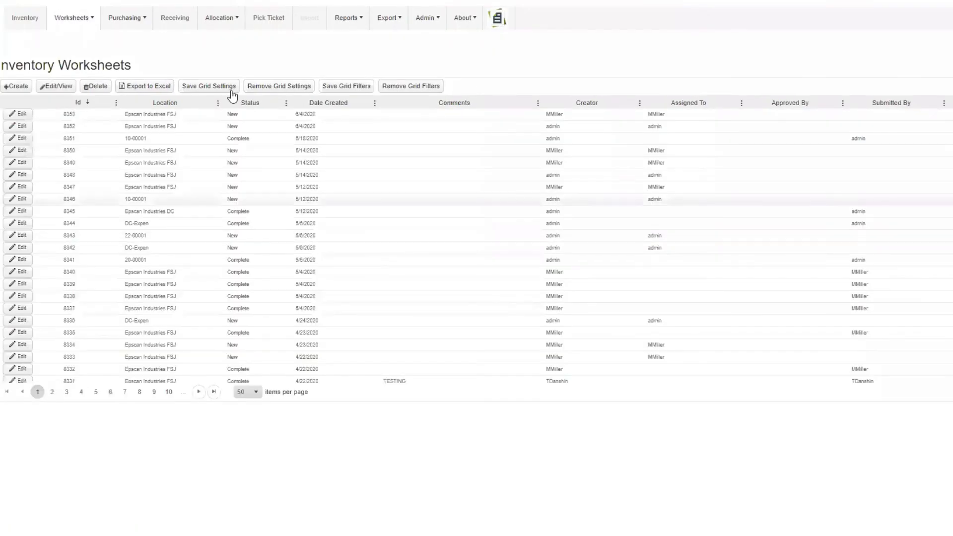
click(143, 21)
click(133, 38)
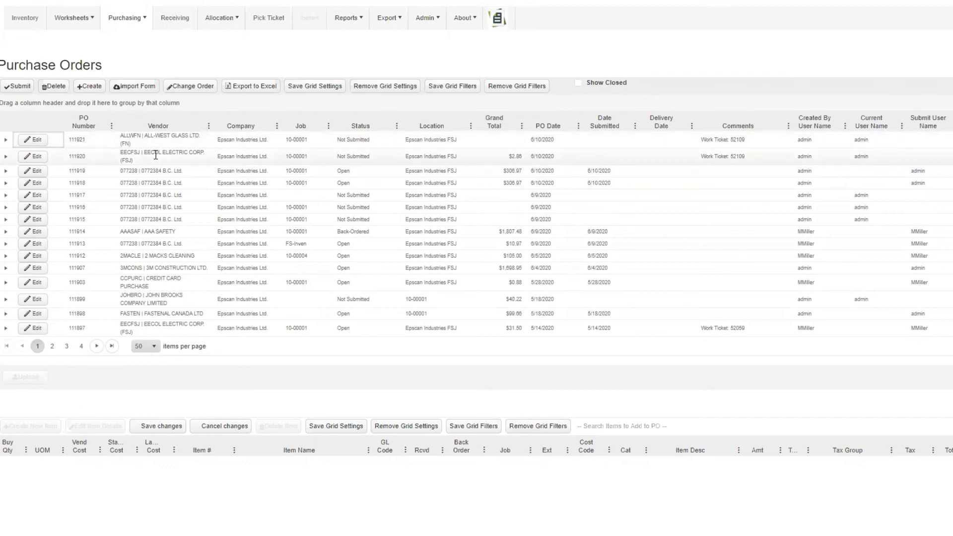
Step: Review the items and main details of the new ALL-WEST GLASS LTD. purchase order, leaving it without changes
click(127, 146)
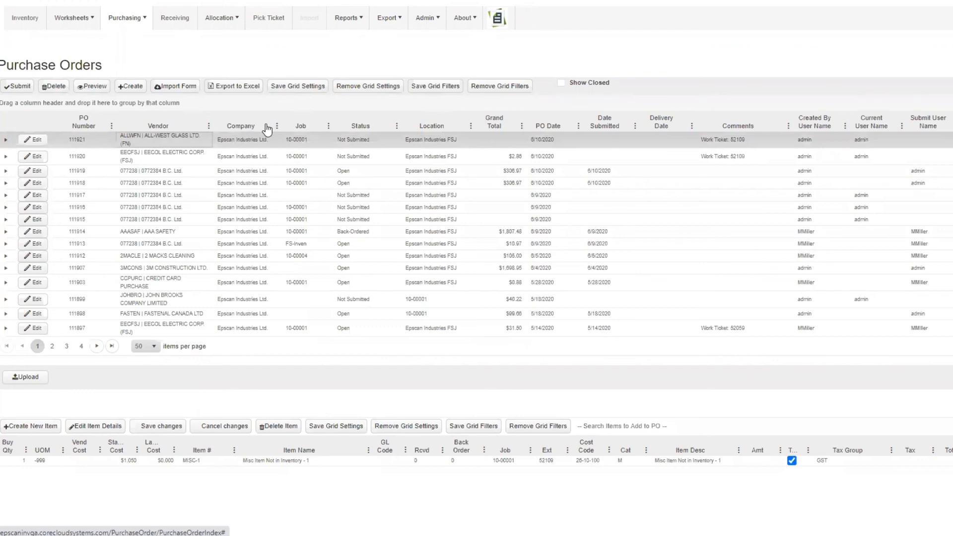
click(31, 141)
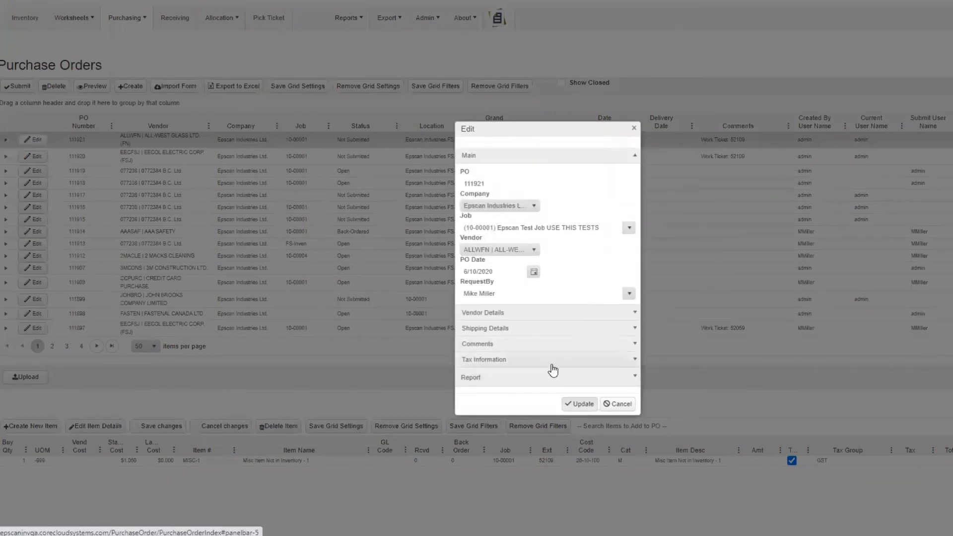
click(626, 405)
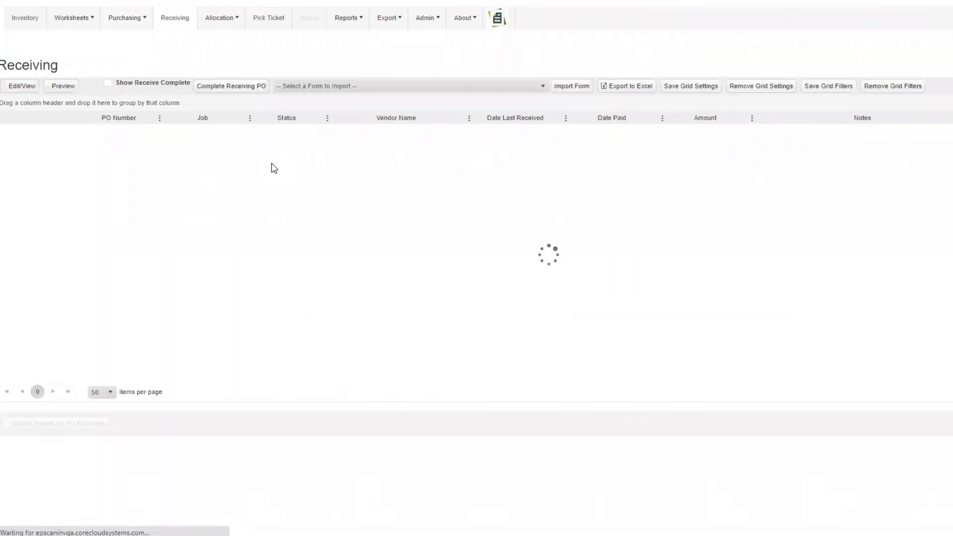
Step: Open the first 0772384 B.C. Ltd. purchase order for receiving and create a receiving ticket for it
click(207, 131)
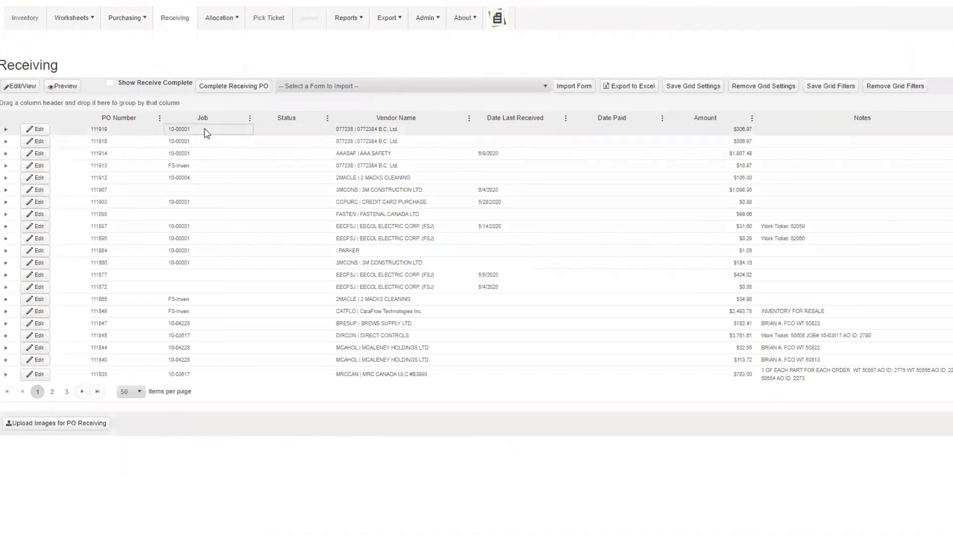
click(28, 89)
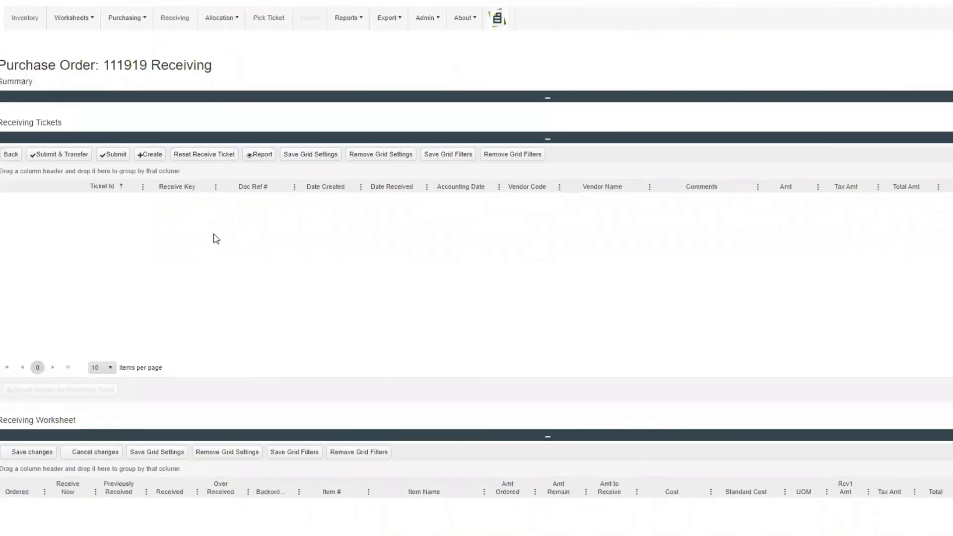
click(149, 158)
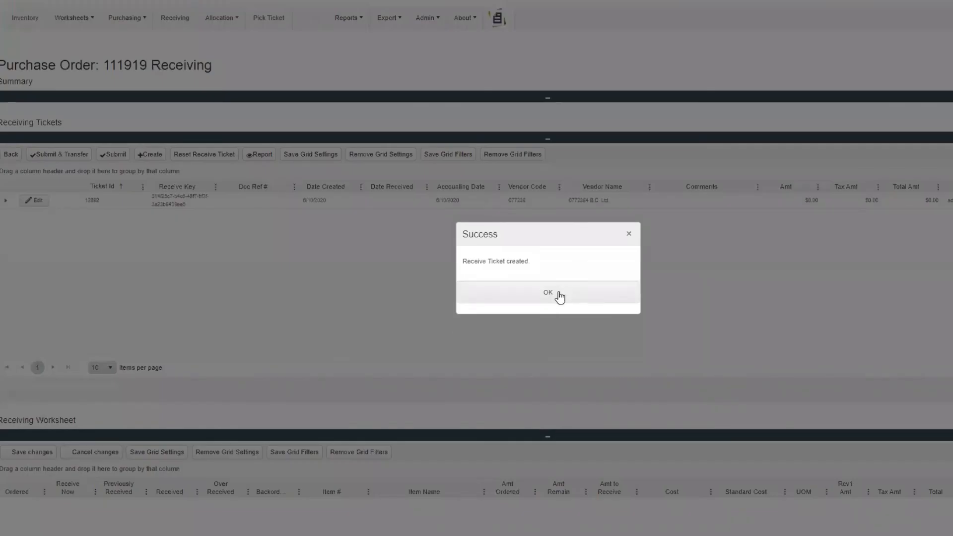
click(547, 293)
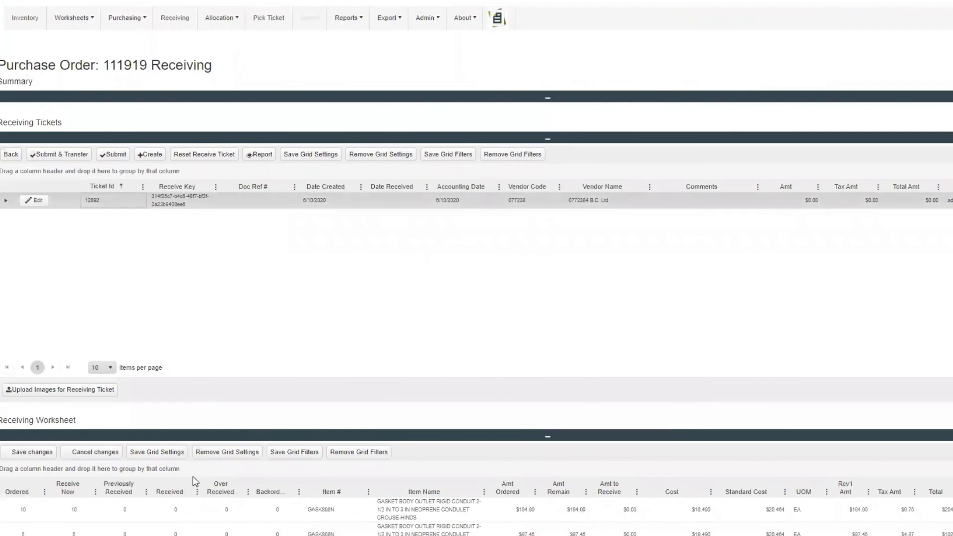
scroll(193, 475, down, 3)
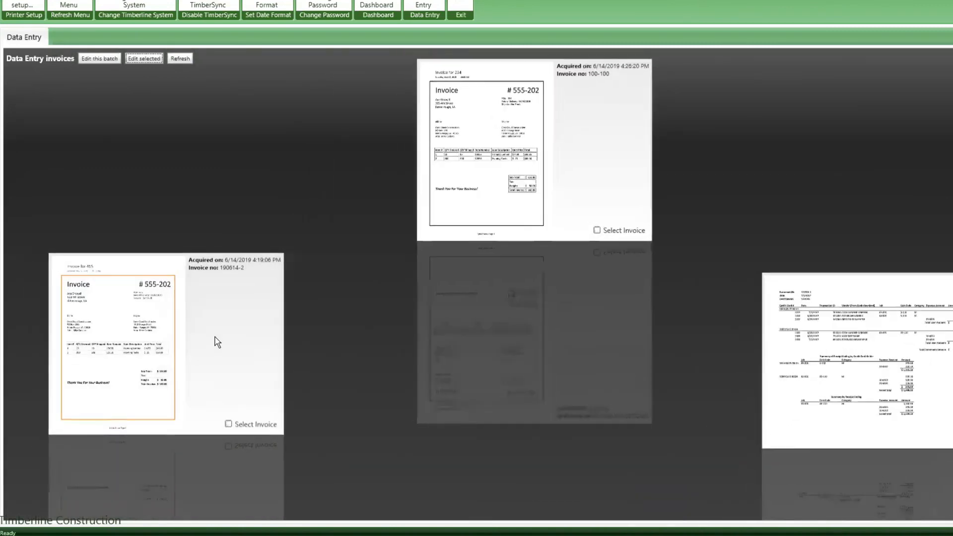
Step: In TimberScan Data Entry, open the invoice acquired 6/14/2019 4:19:06 PM for editing and dismiss the compliance warnings and invoice notes
click(154, 327)
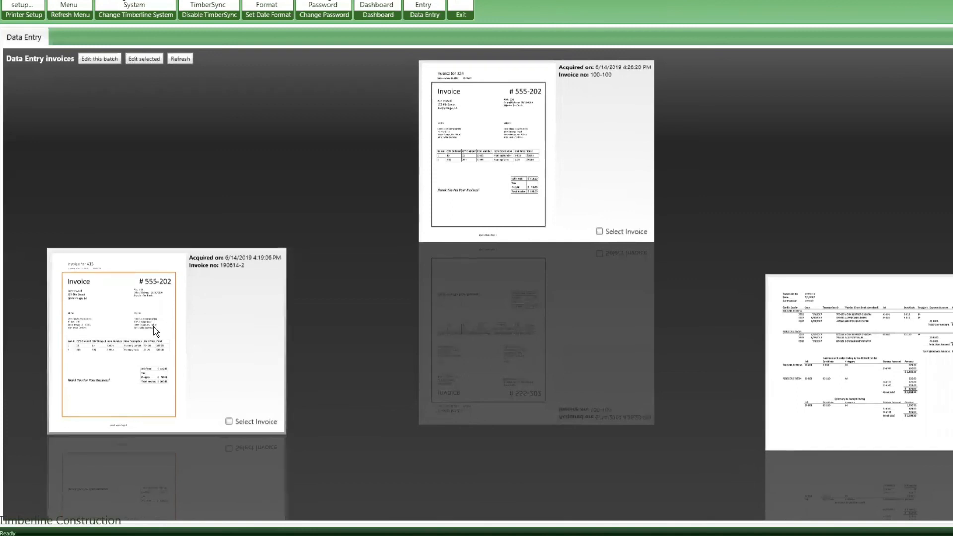
click(229, 422)
click(145, 60)
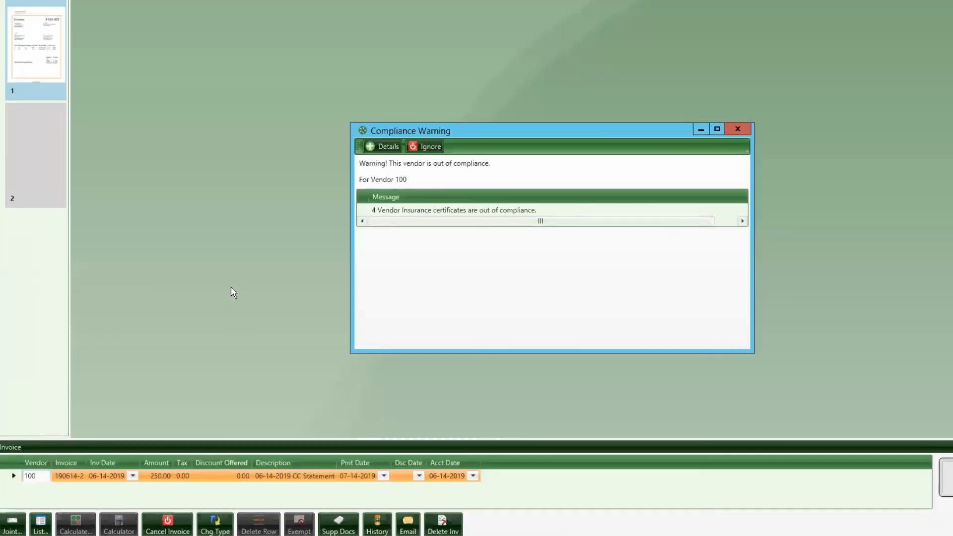
click(737, 129)
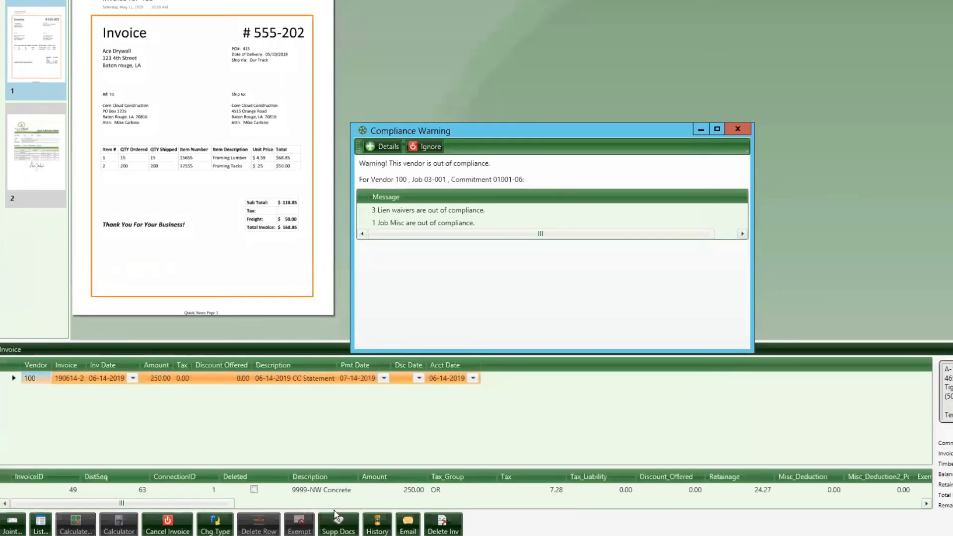
click(737, 130)
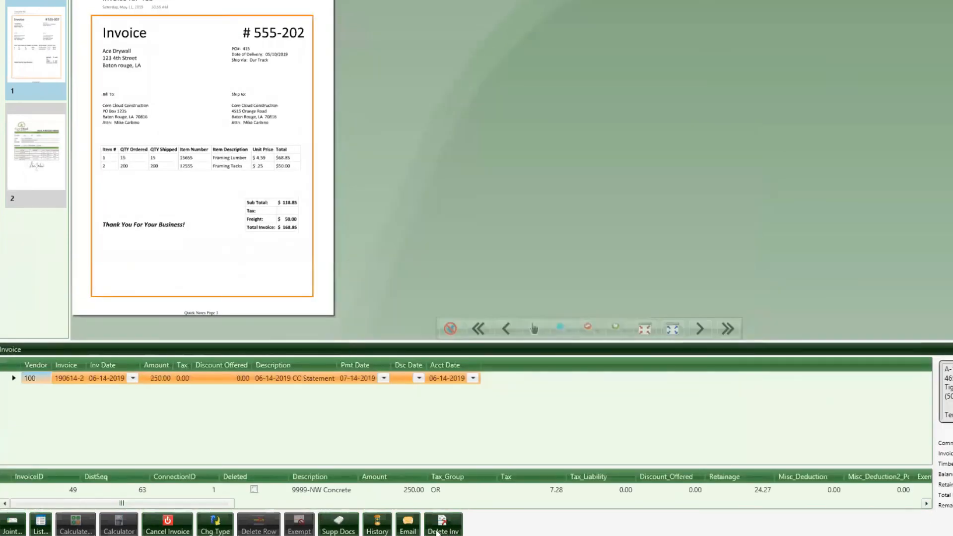
click(744, 130)
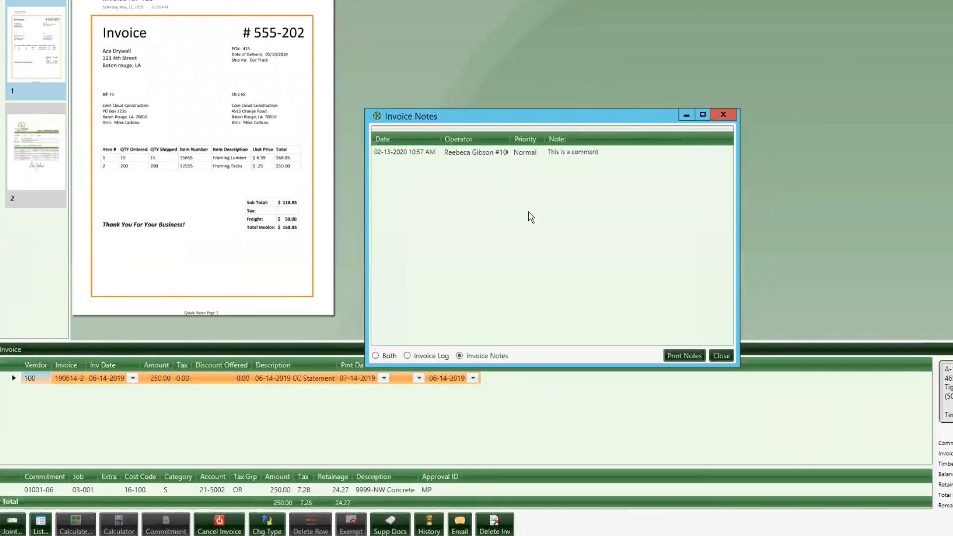
click(723, 115)
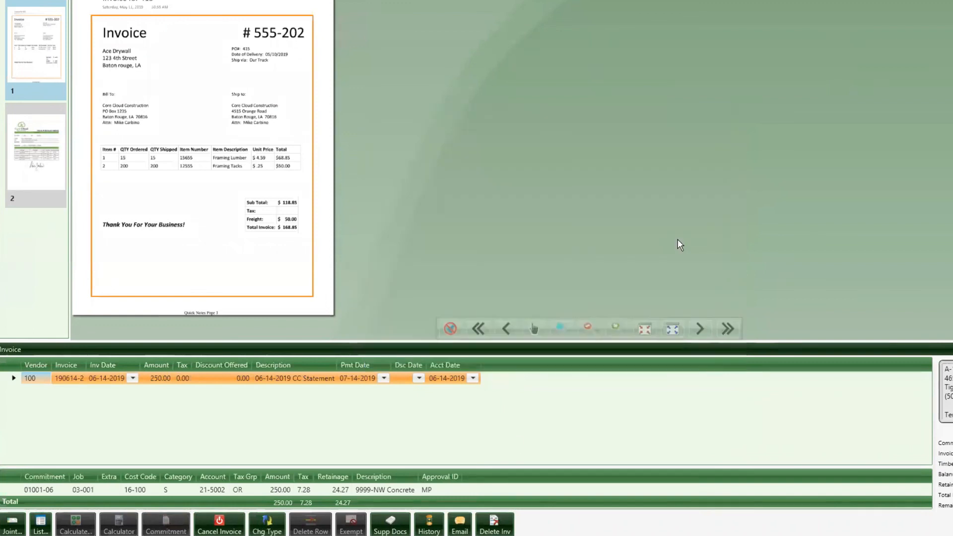
Step: Attach the purchase order document dated 06-16-2019 to the invoice as a supporting document
click(397, 527)
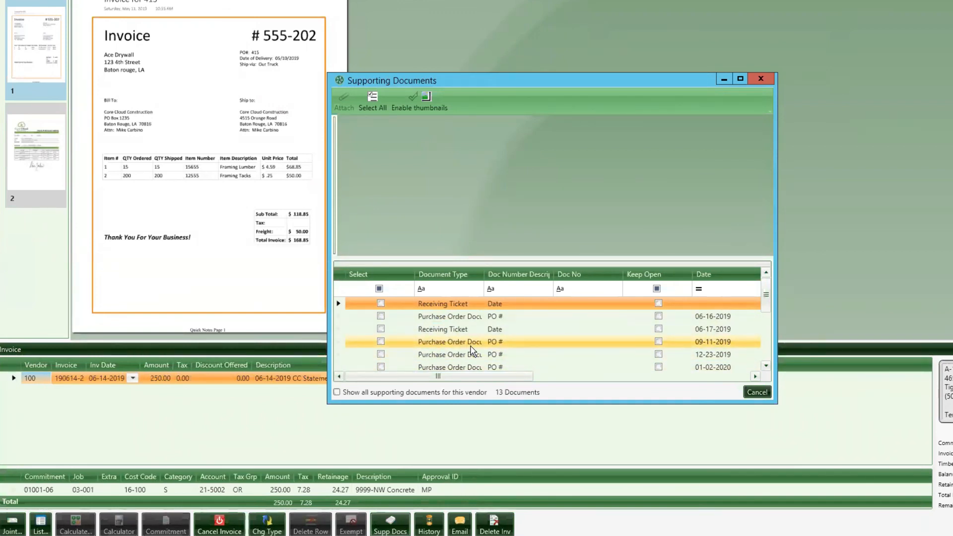
click(450, 330)
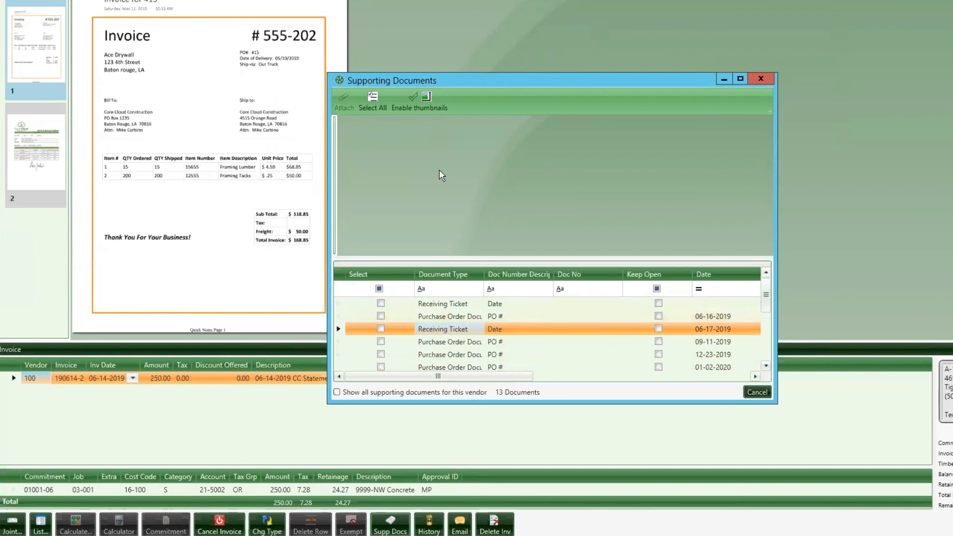
scroll(475, 337, down, 3)
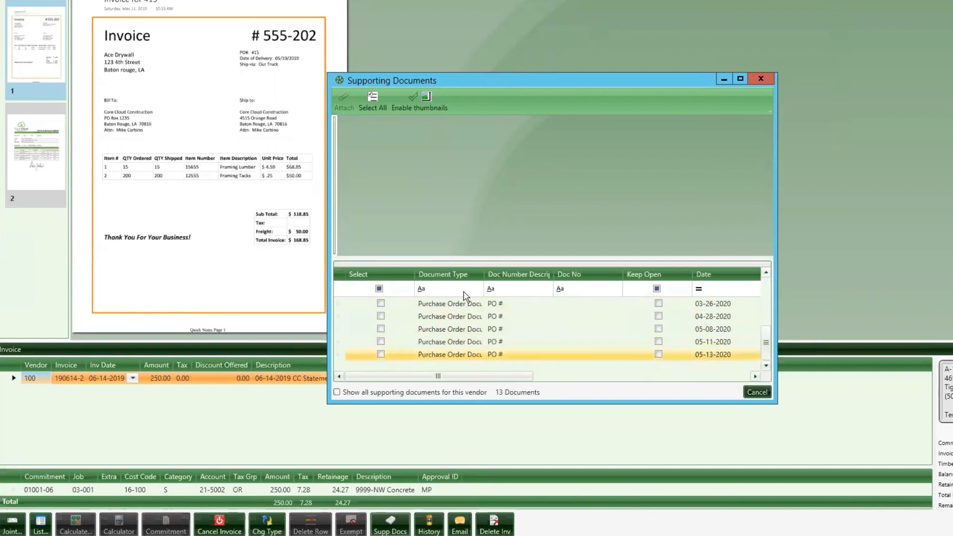
scroll(475, 337, up, 3)
click(457, 304)
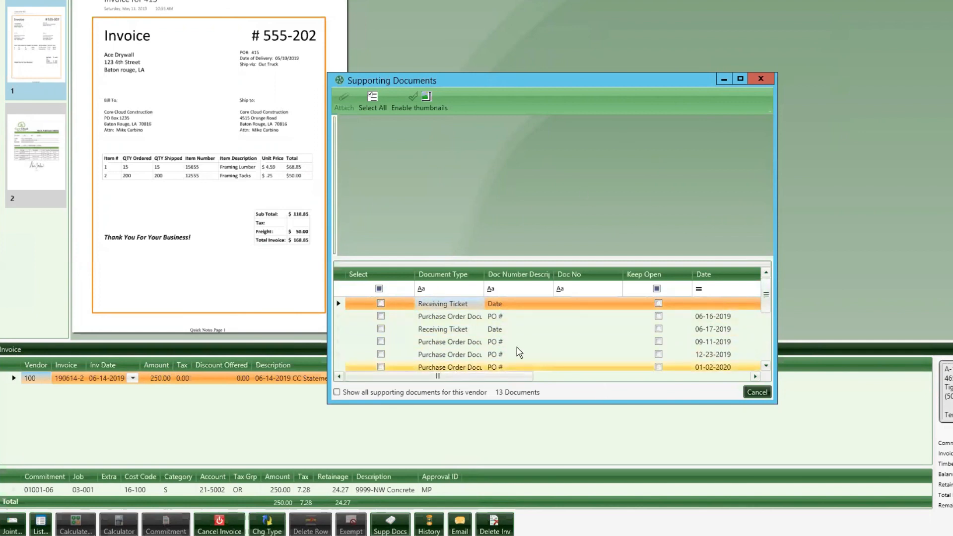
click(404, 306)
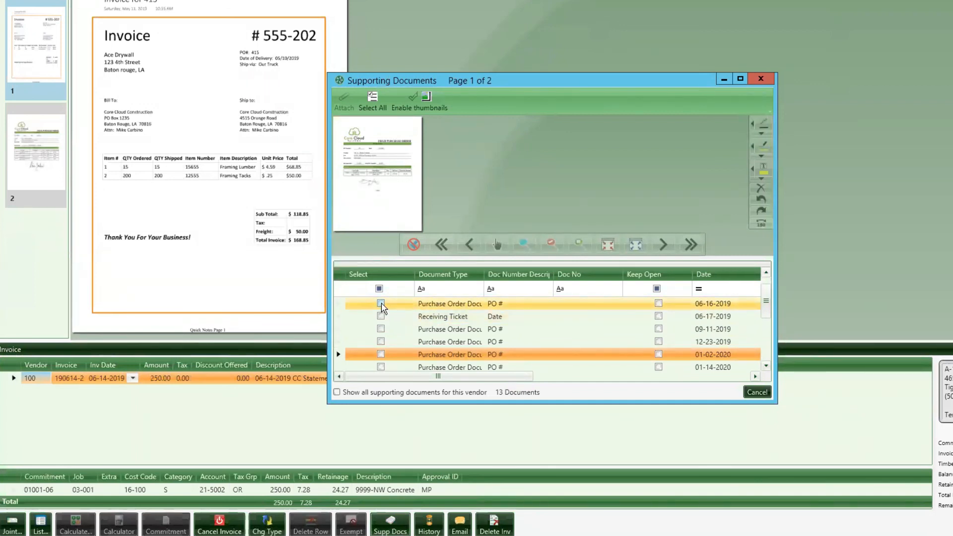
click(382, 308)
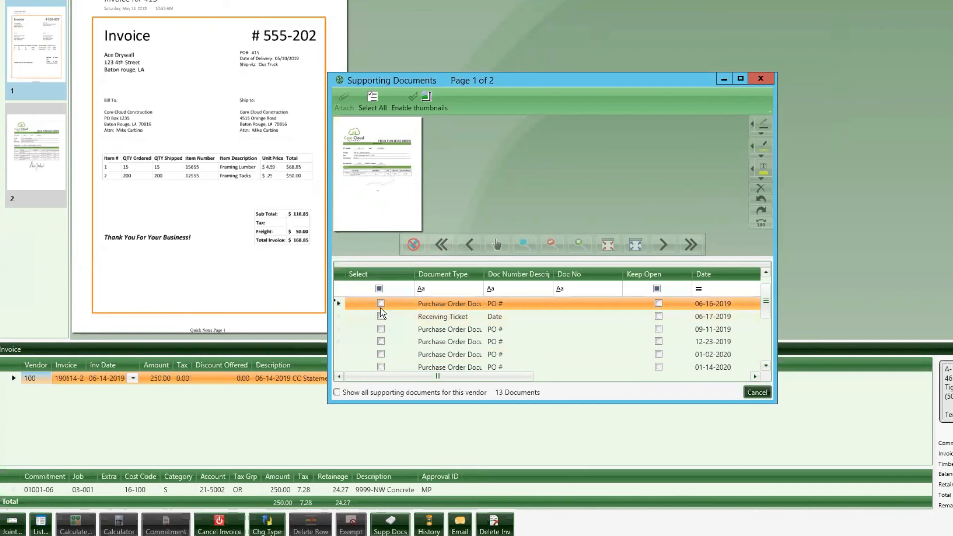
click(381, 303)
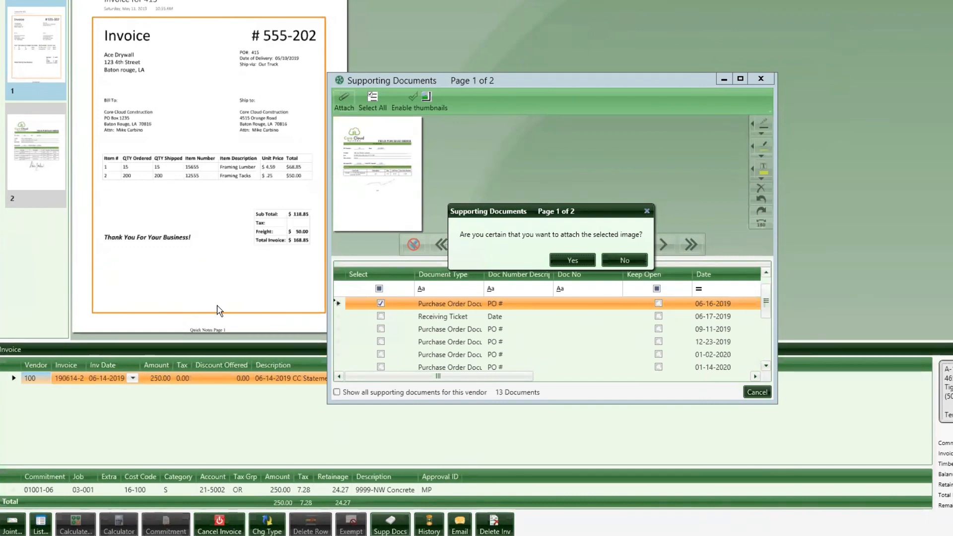
click(564, 260)
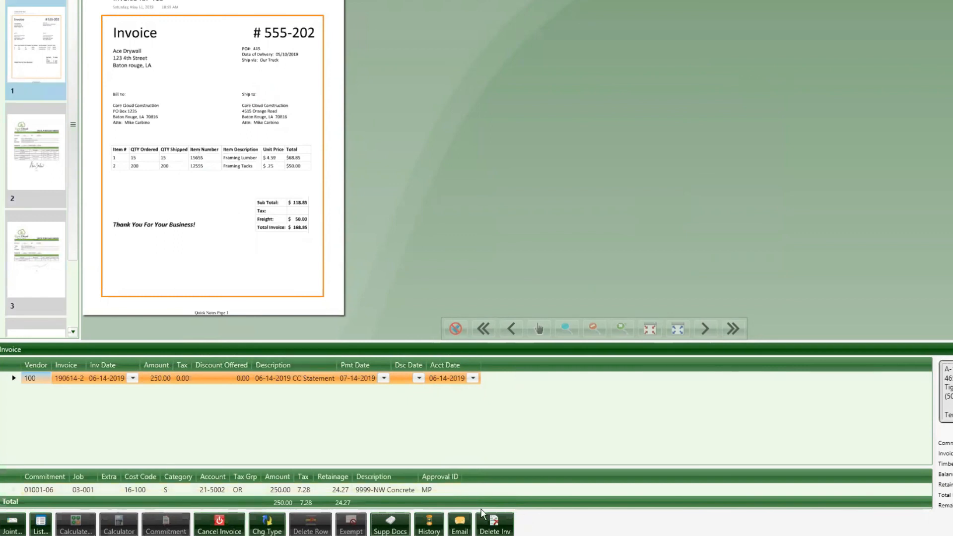
Step: Check the commitment details on the invoice's distribution line
mouse_move(46, 488)
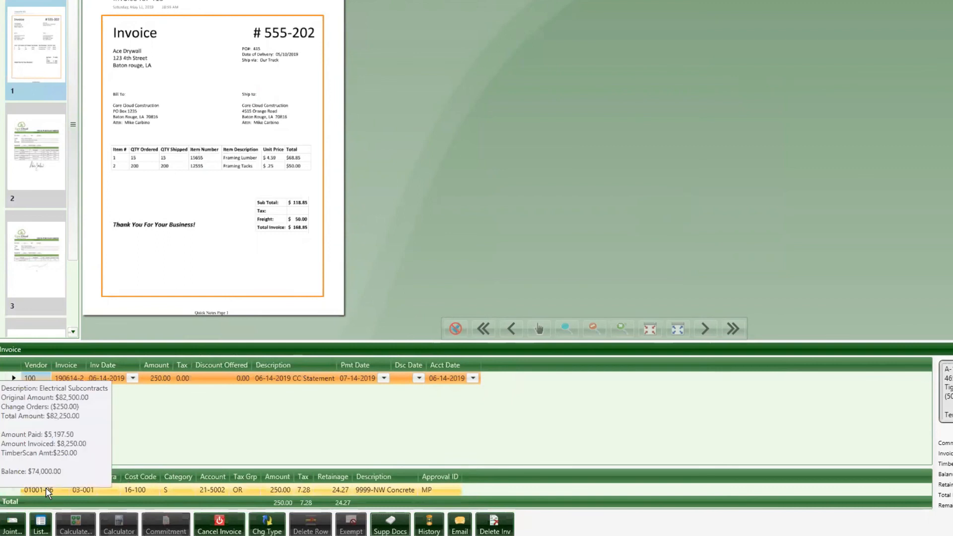